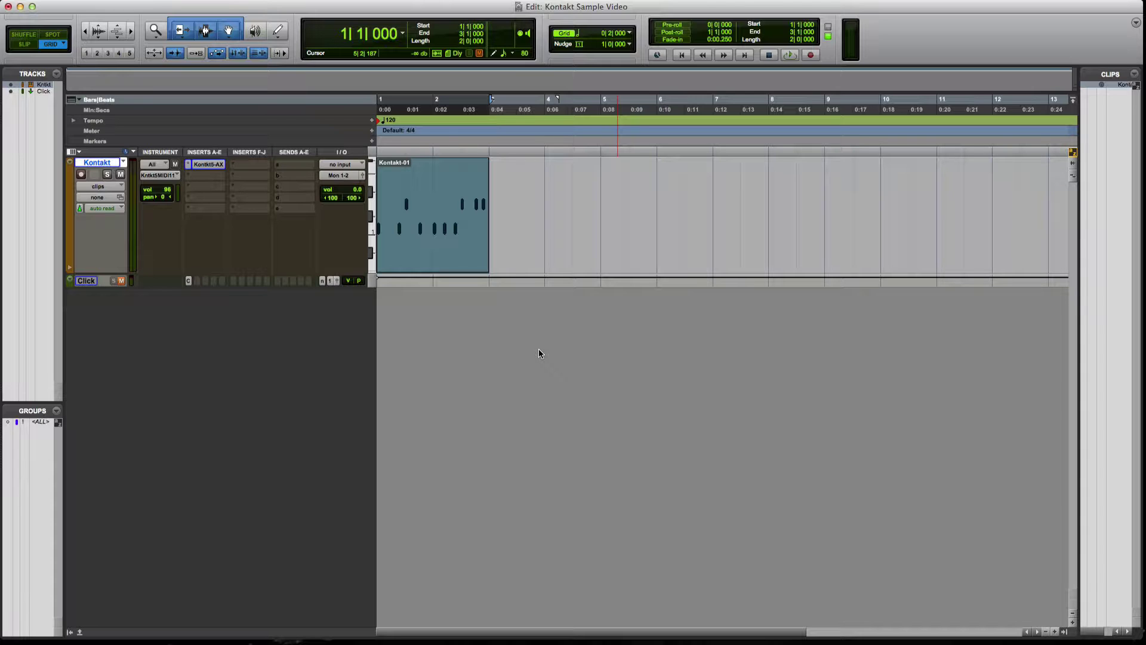
- Open the track's Kontakt plugin window and play the clip through the SRP DHP Deluxe kit
left_click(220, 167)
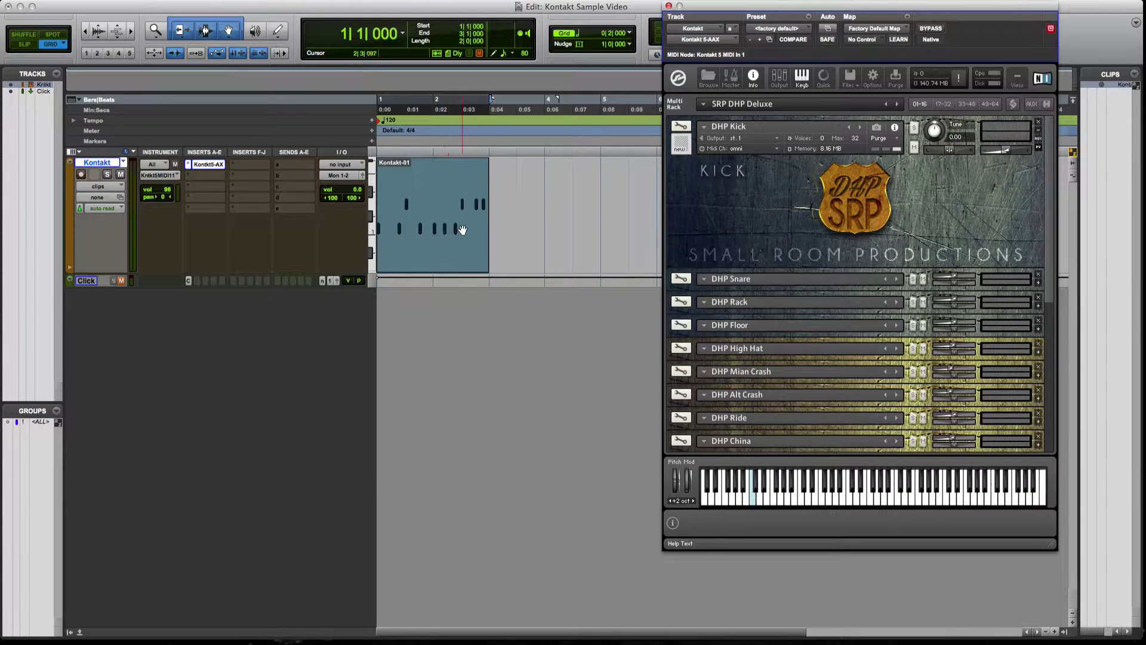
key("space")
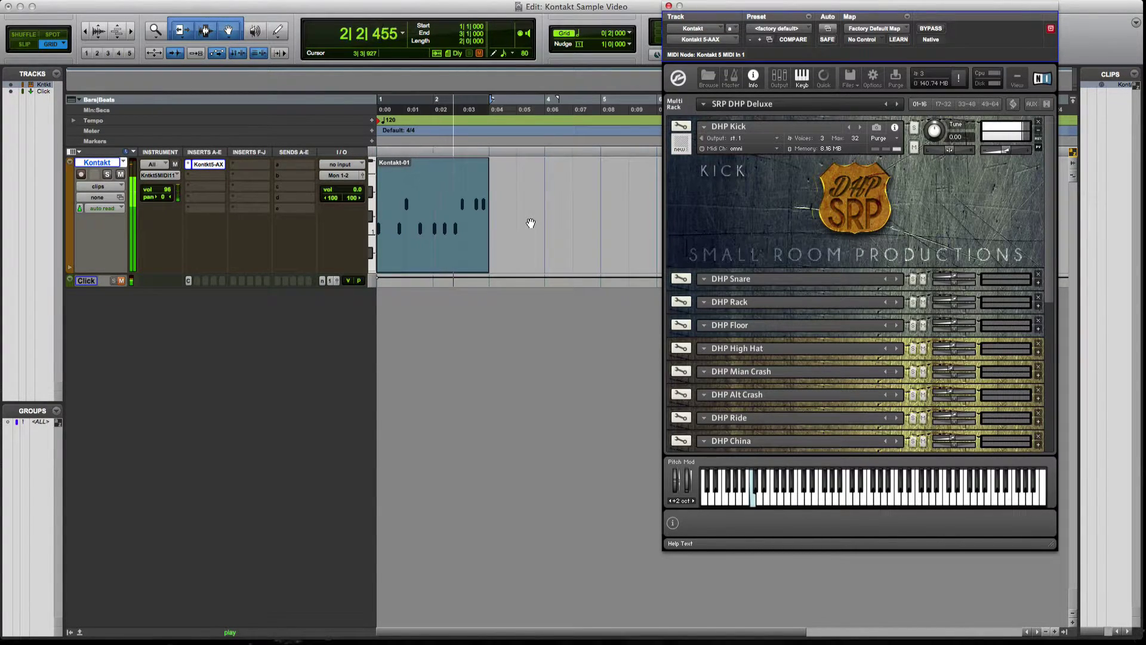
key("space")
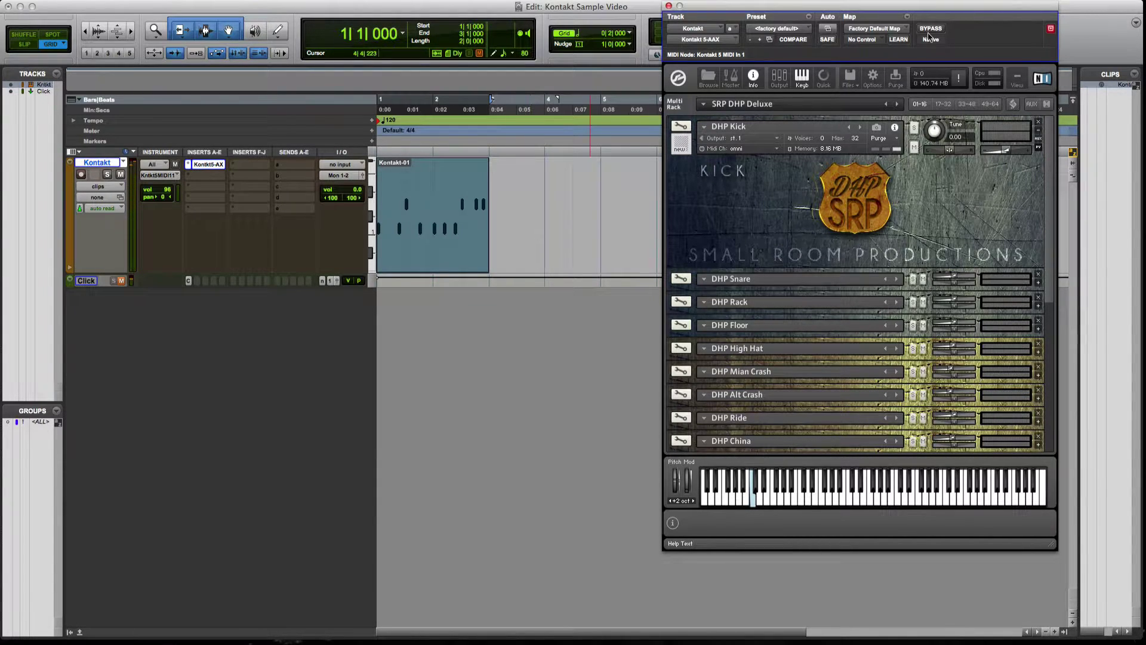
scroll(889, 260, "down", 3)
scroll(889, 261, "up", 3)
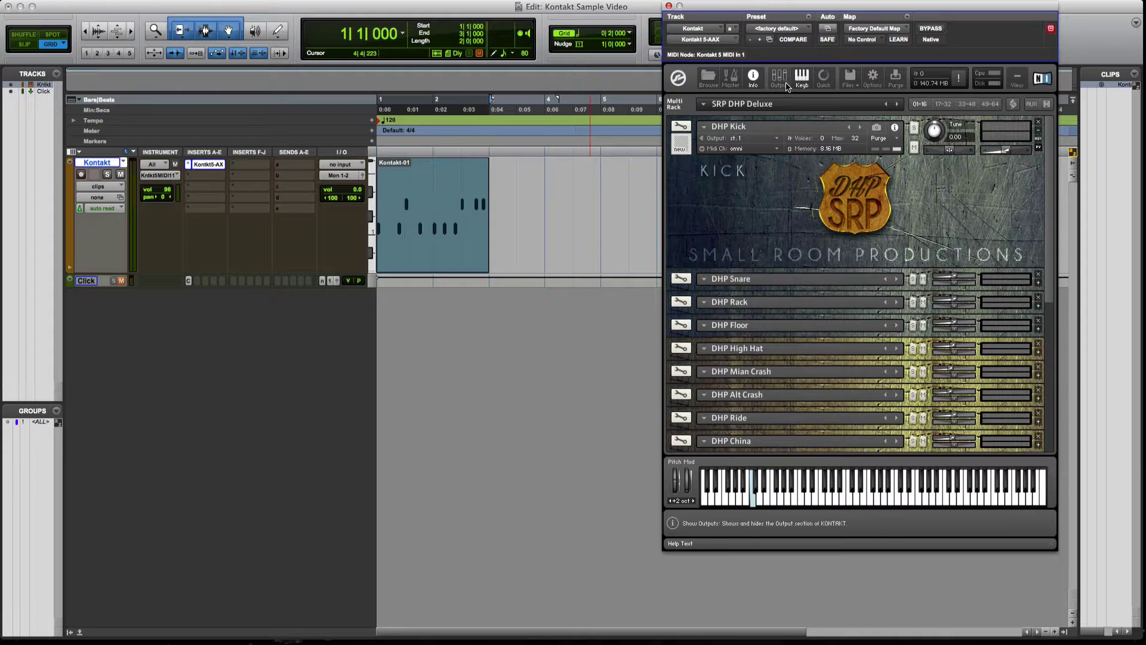
- Reset Kontakt to its factory default multi, leaving one empty instrument
left_click(779, 29)
left_click(810, 34)
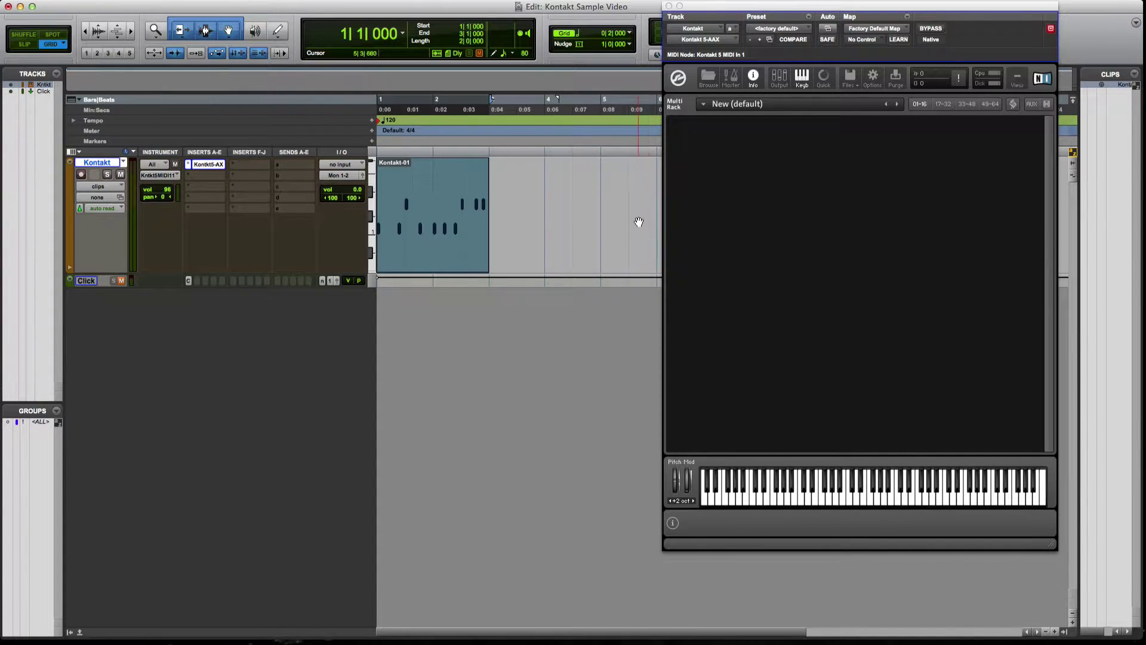
left_click(728, 137)
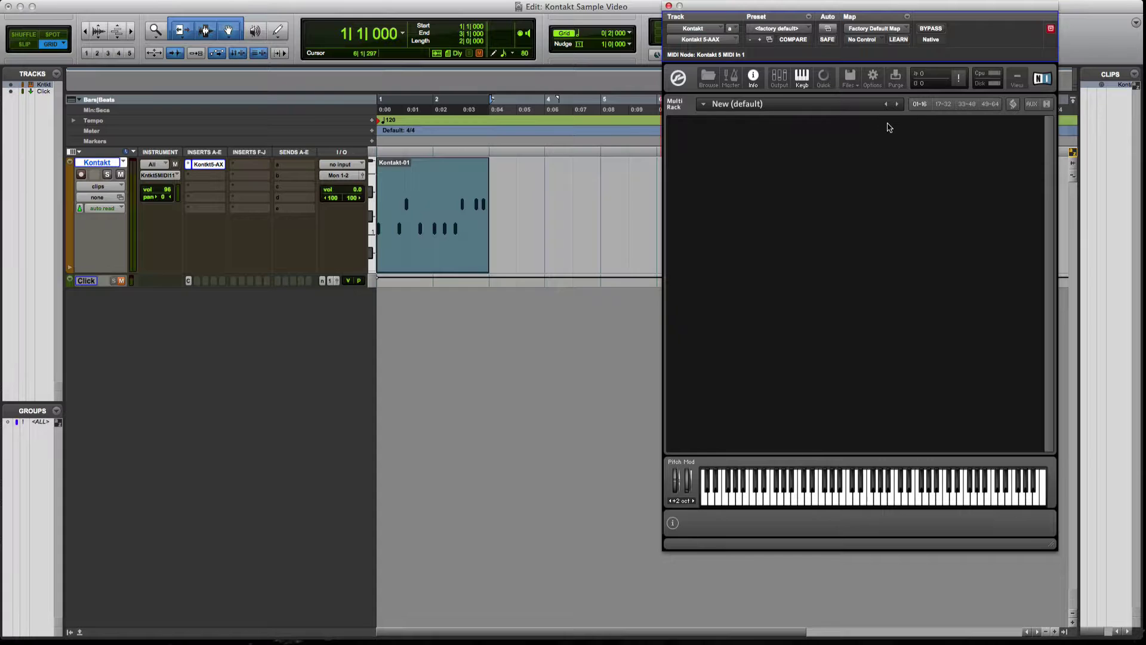
left_click(852, 87)
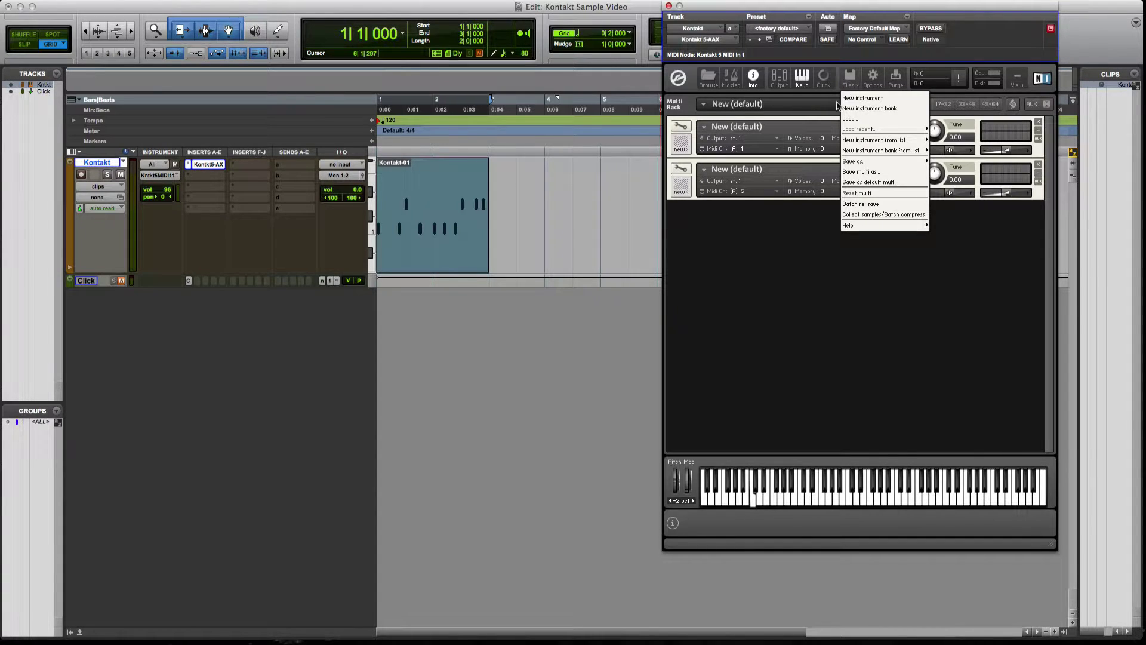
left_click(838, 106)
left_click(1039, 165)
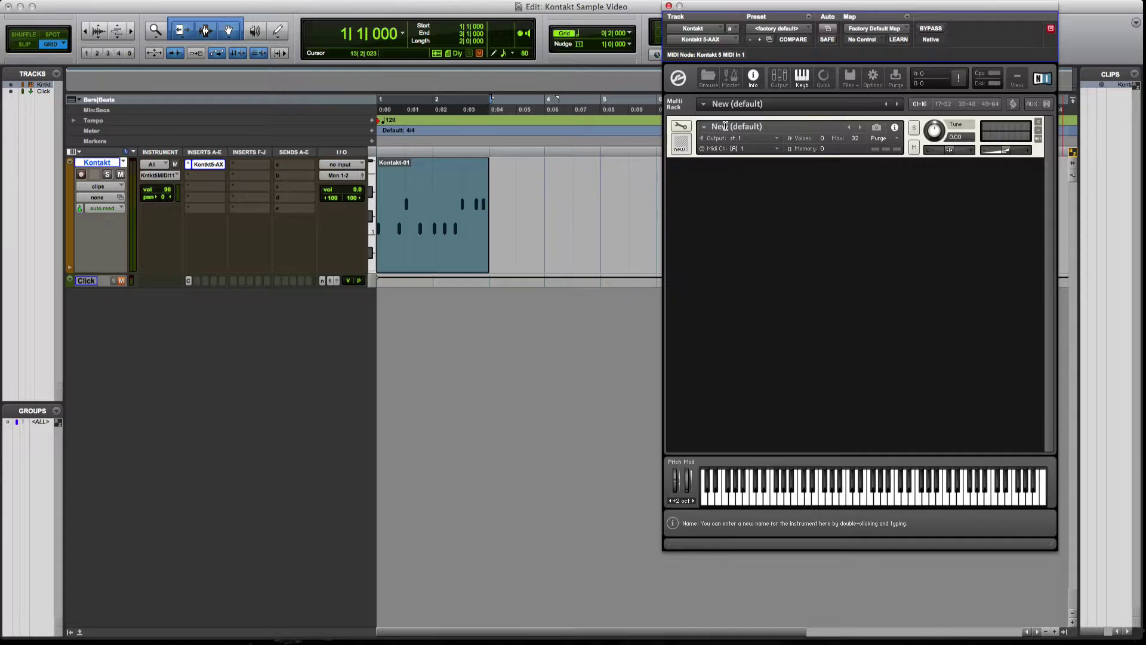
- Rename the empty instrument to 'Kick Pop/Hip Hop'
double_click(765, 127)
type("Kick Pop")
key("Return")
type("/Hip Hop")
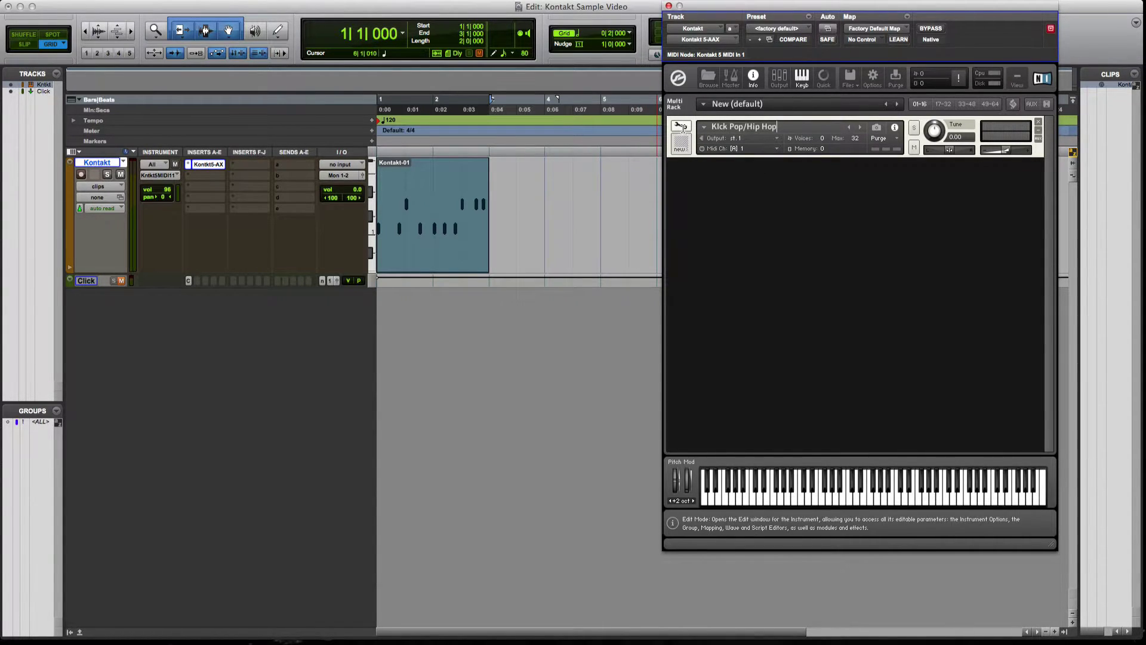
- Put the Kick instrument in Edit Mode and show the Mapping Editor with an enlarged keyboard
left_click(682, 127)
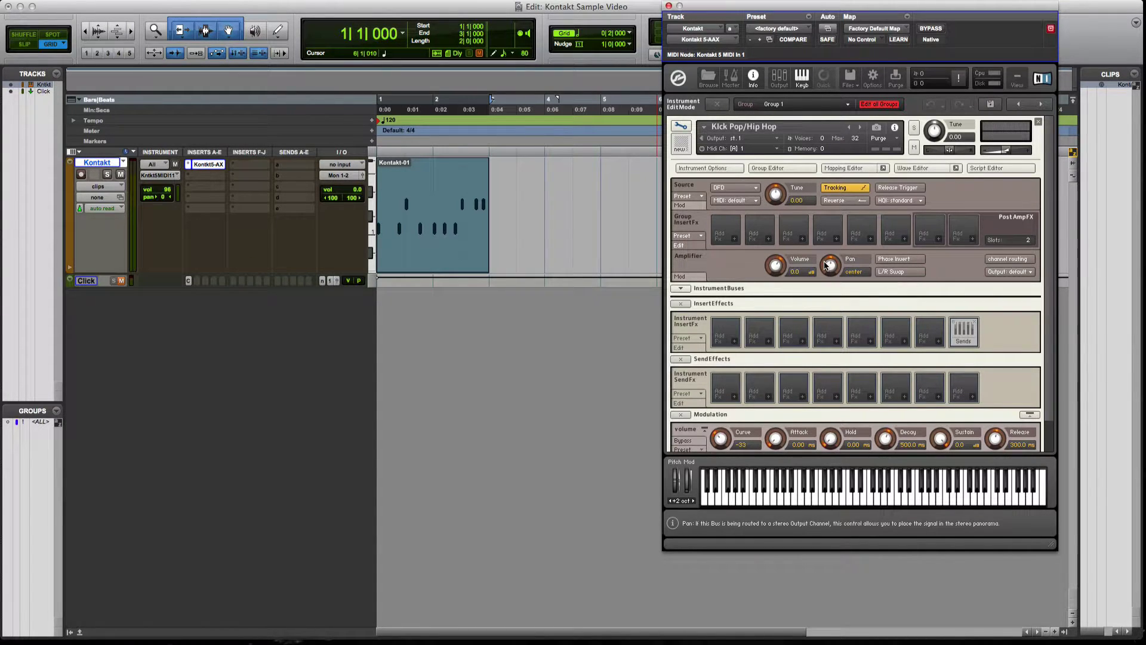
left_click(787, 171)
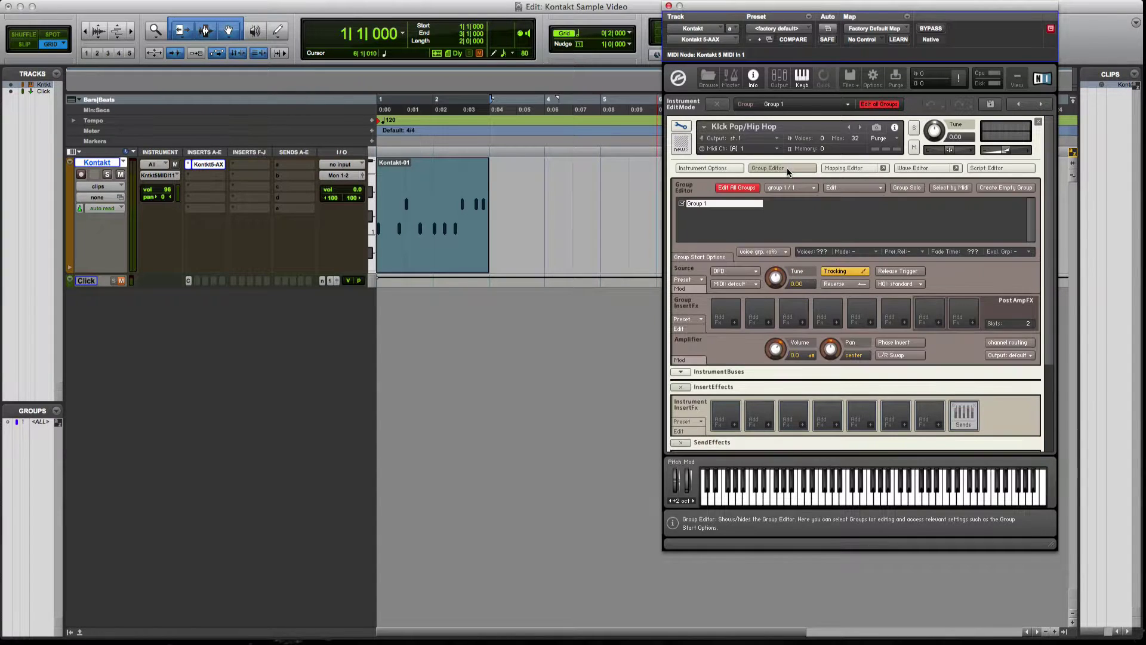
left_click(787, 171)
left_click(844, 168)
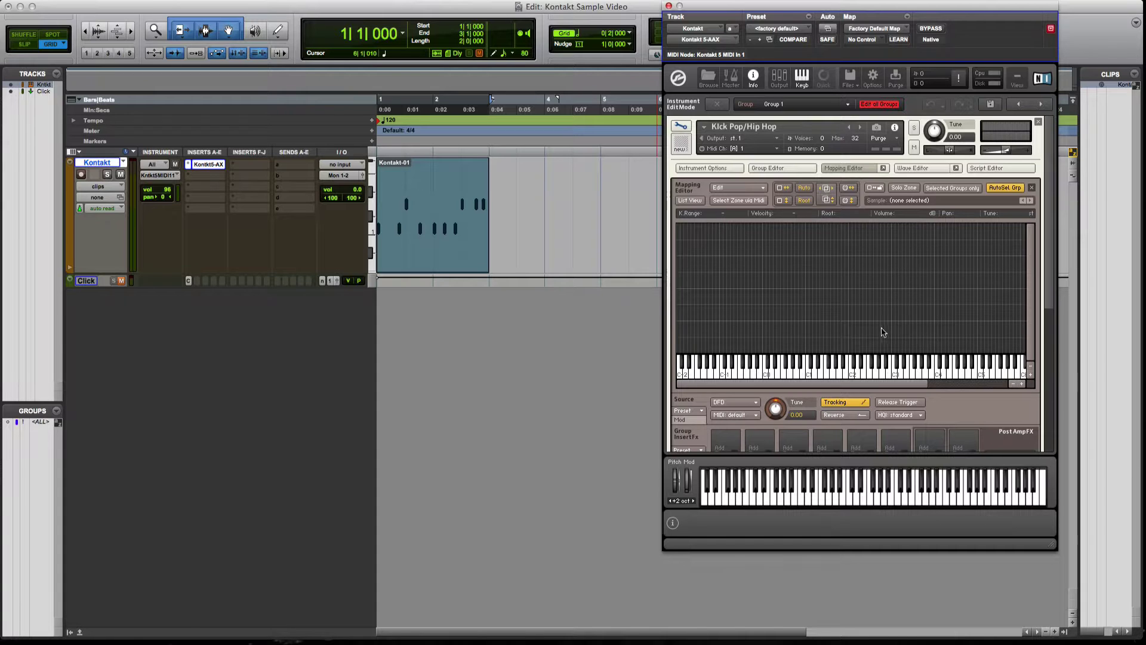
left_click(1022, 385)
left_click_drag(790, 385, 821, 382)
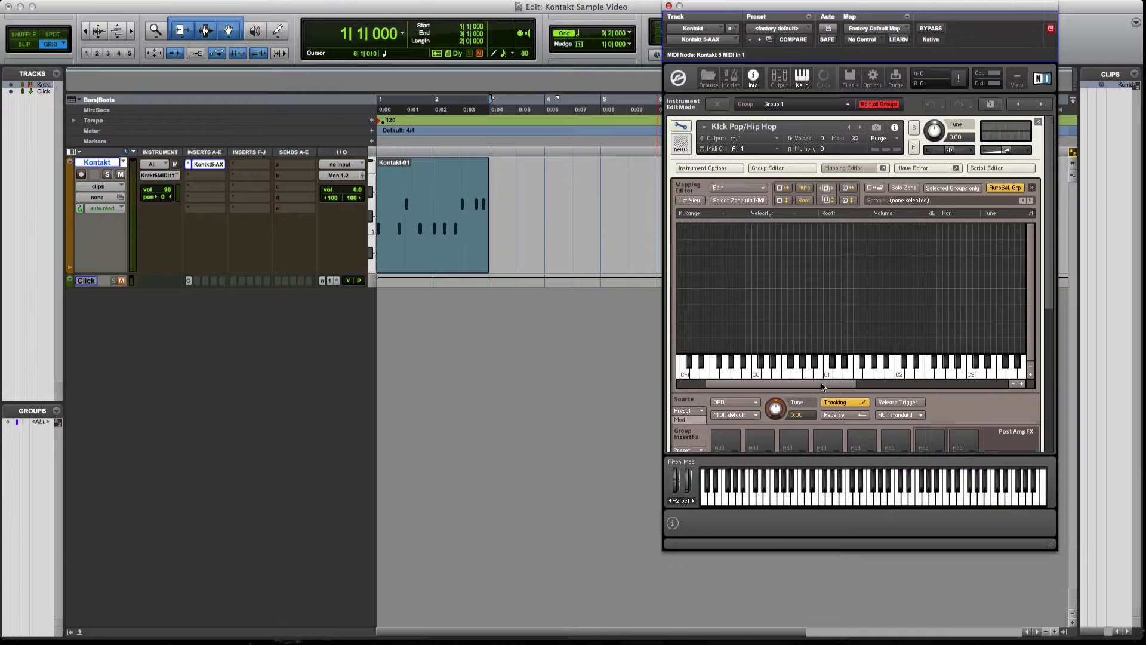
- Check the Kontakt-01 clip's note pitches in the MIDI Editor while it plays, then bring up Finder
double_click(446, 263)
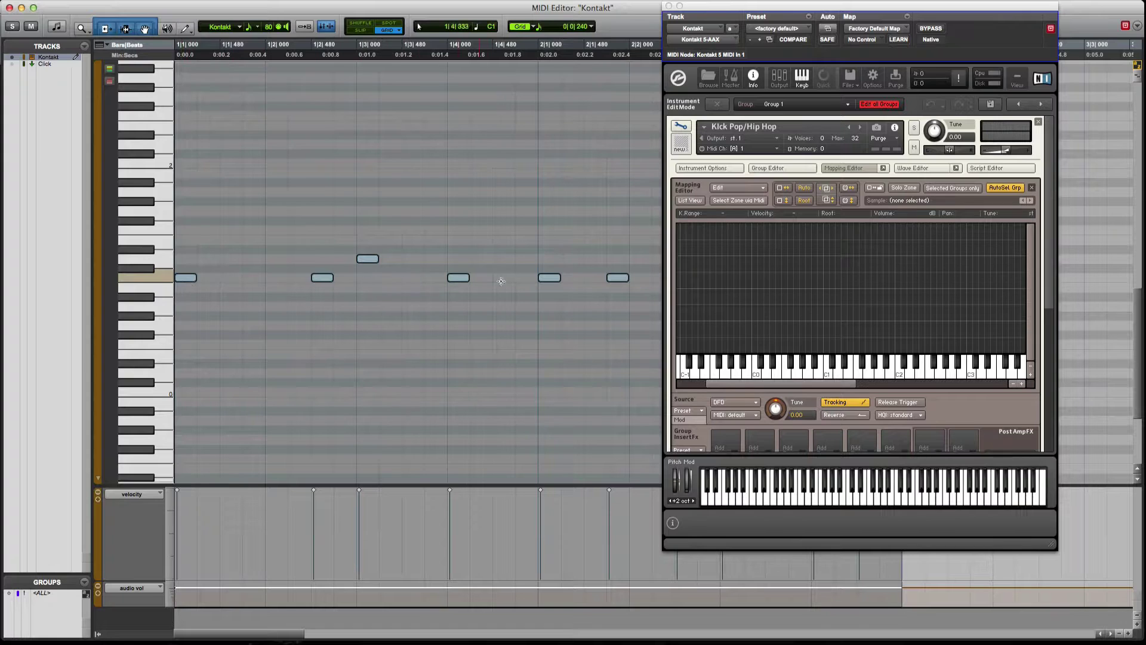
key("space")
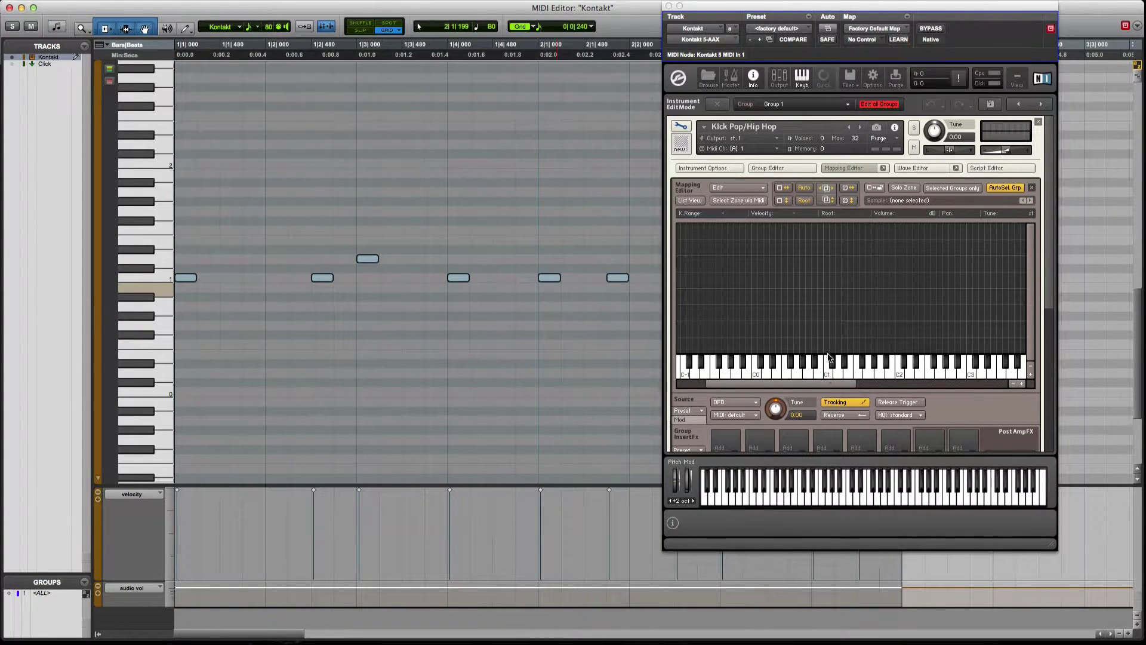
left_click(21, 8)
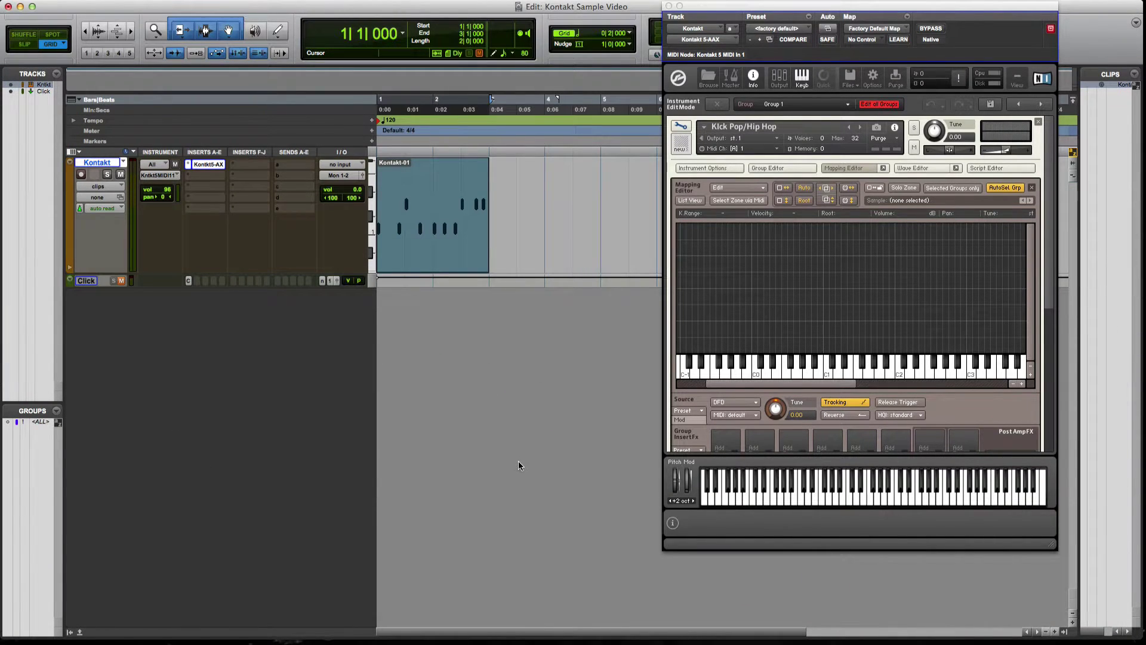
key("ctrl+Up")
key("ctrl+Up")
key("ctrl+Up")
- Browse to Pop/Hip Hop Example > Cloudstorm Free Drums V1 > Kicks and preview Kick-3.wav
left_click(894, 266)
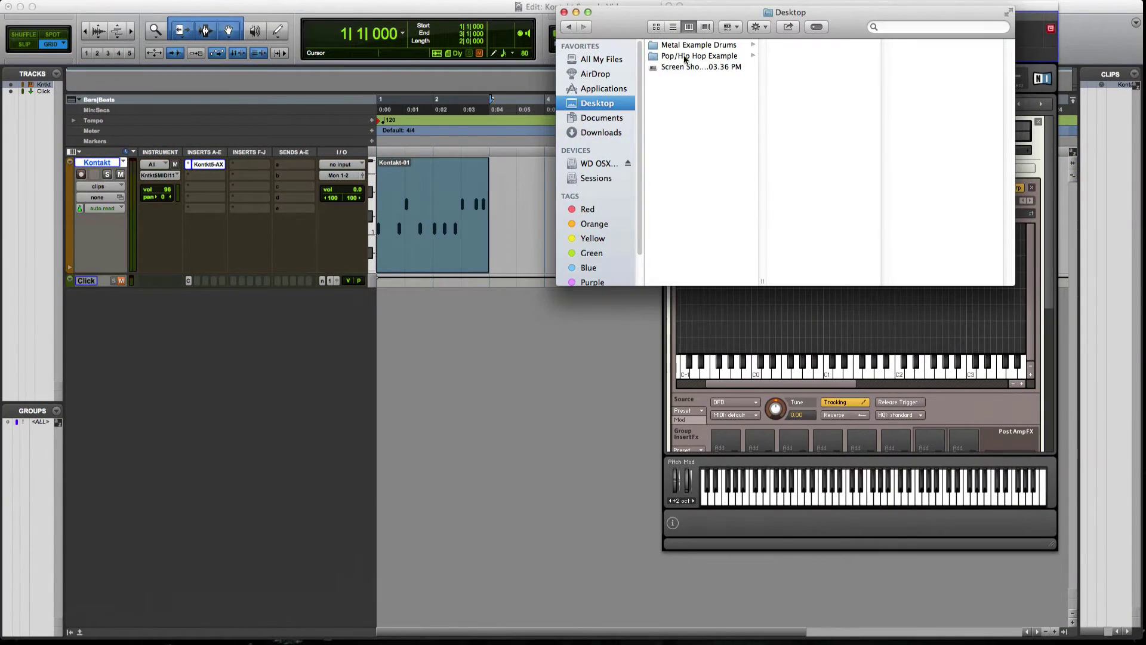
left_click(713, 56)
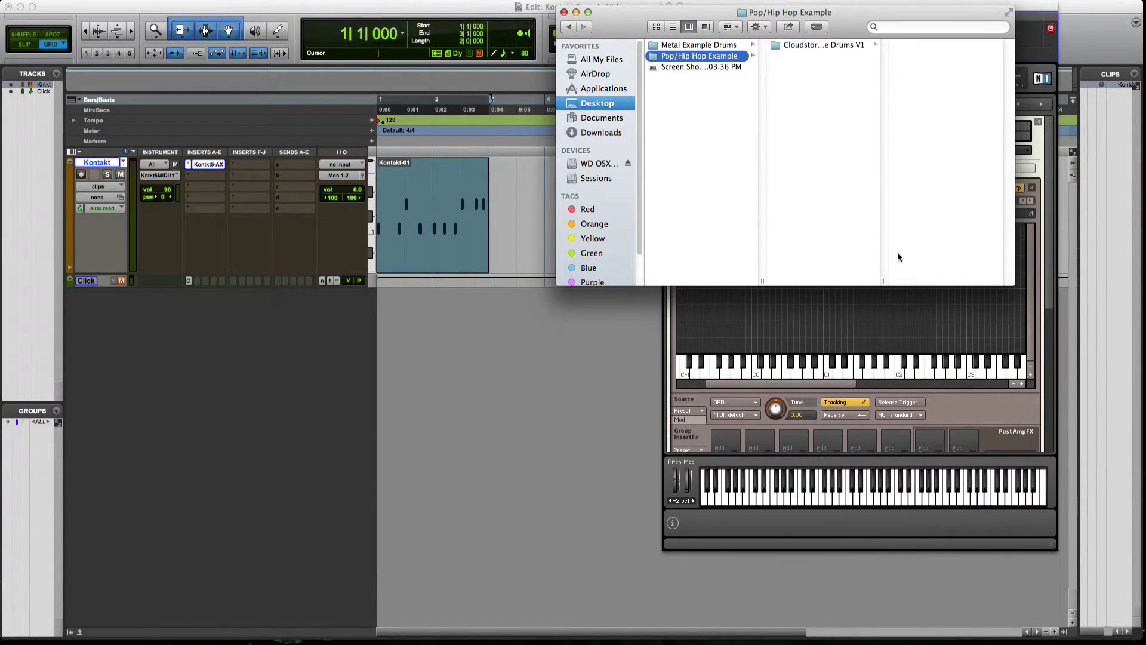
left_click_drag(884, 281, 939, 273)
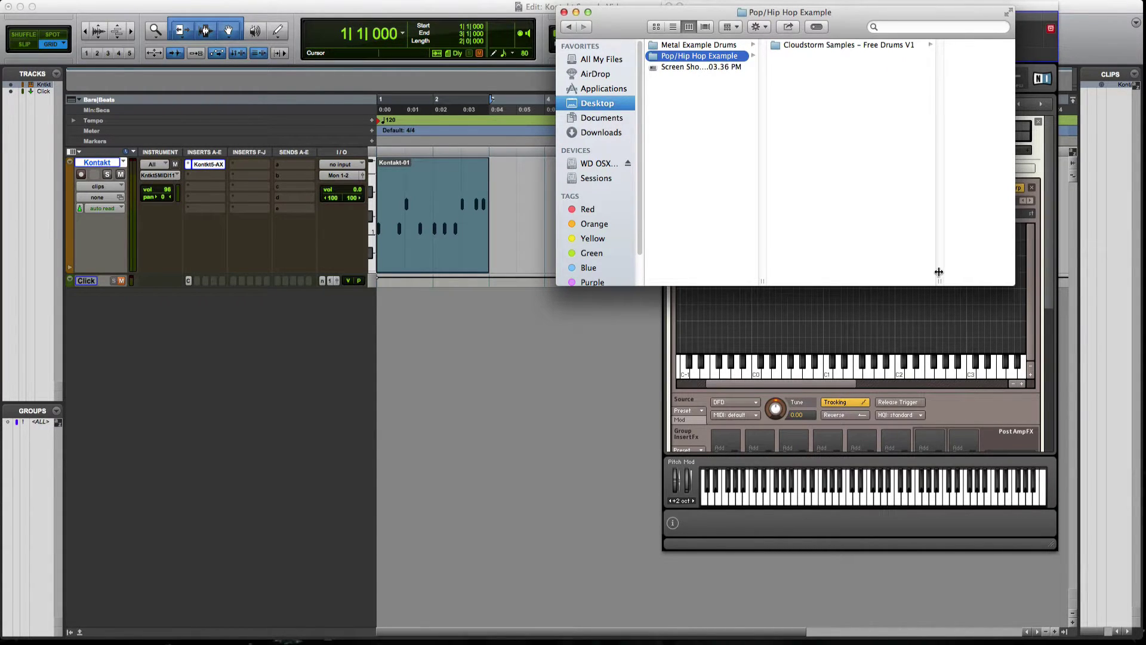
left_click(831, 46)
key("Right")
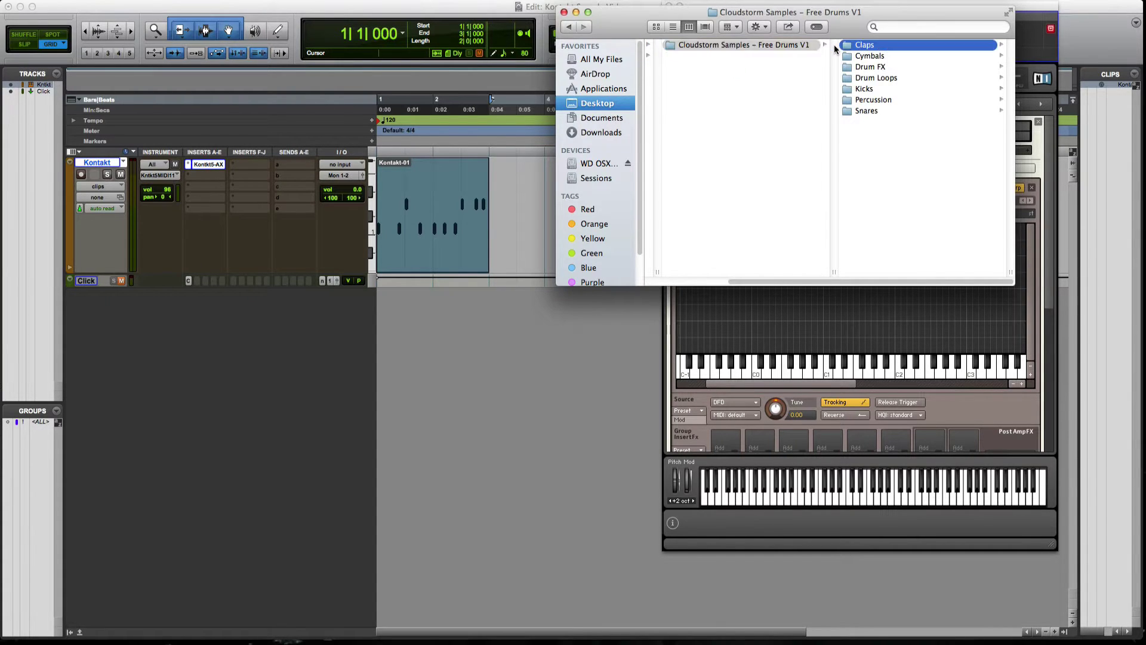
key("Down")
key("Down")
key("Down")
key("Down")
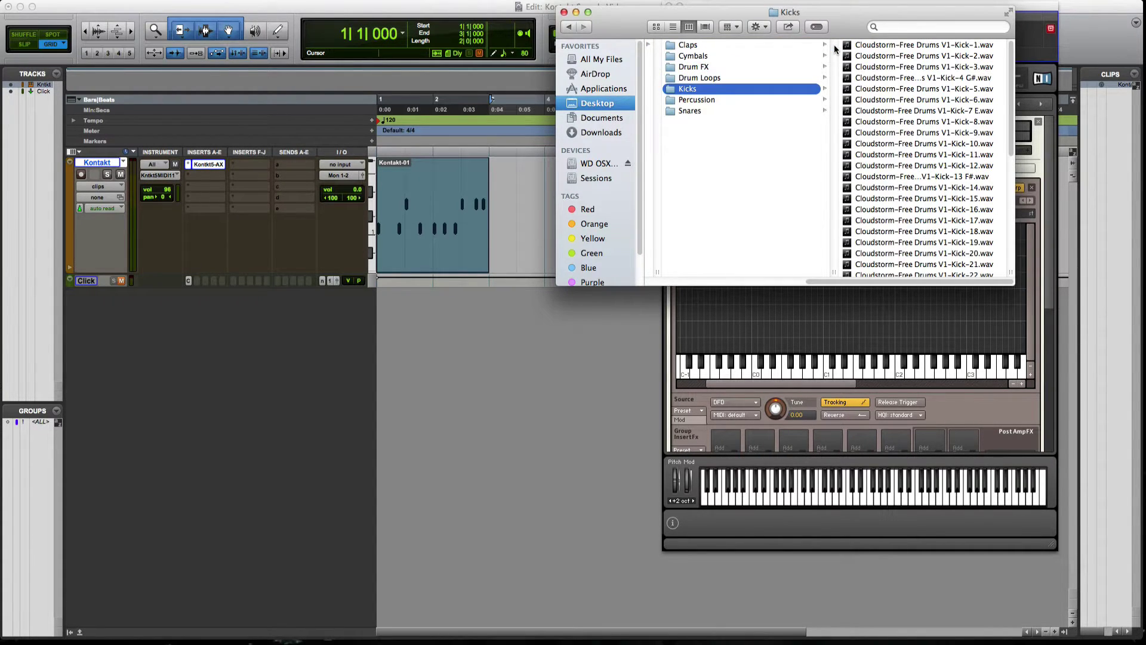
key("Right")
key("Down")
key("Down")
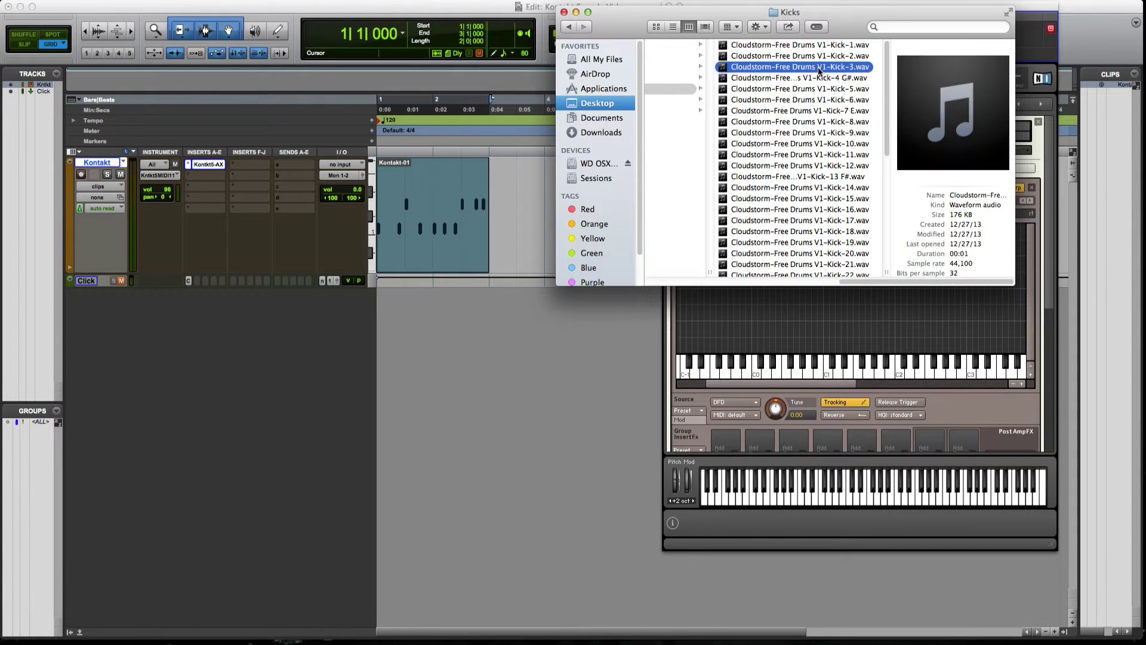
key("space")
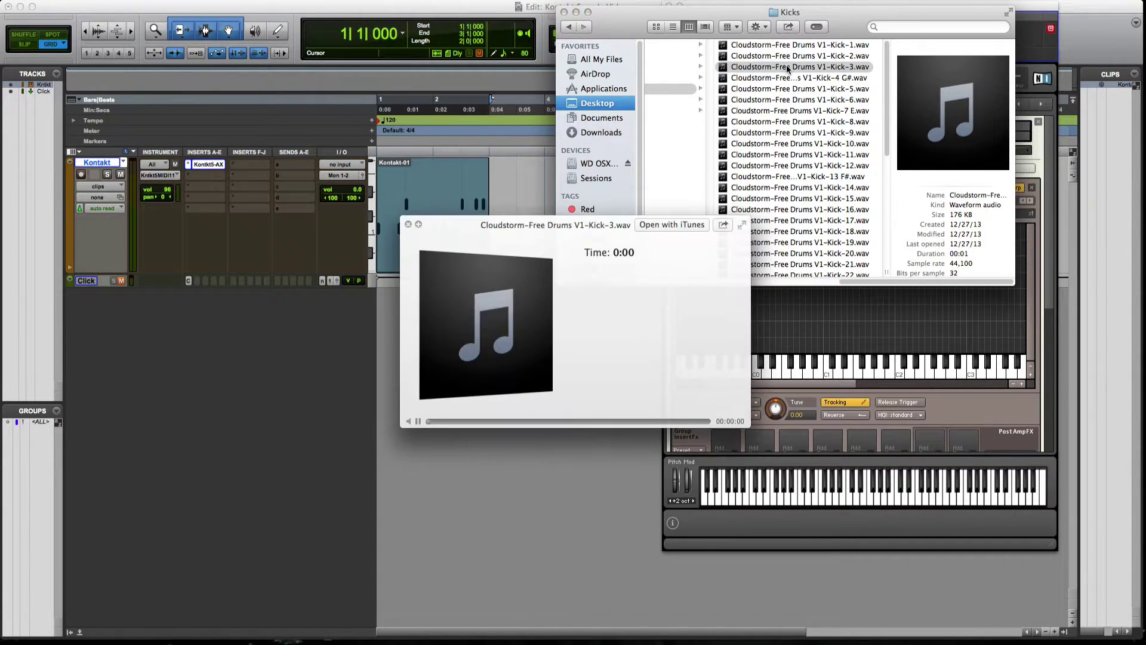
key("space")
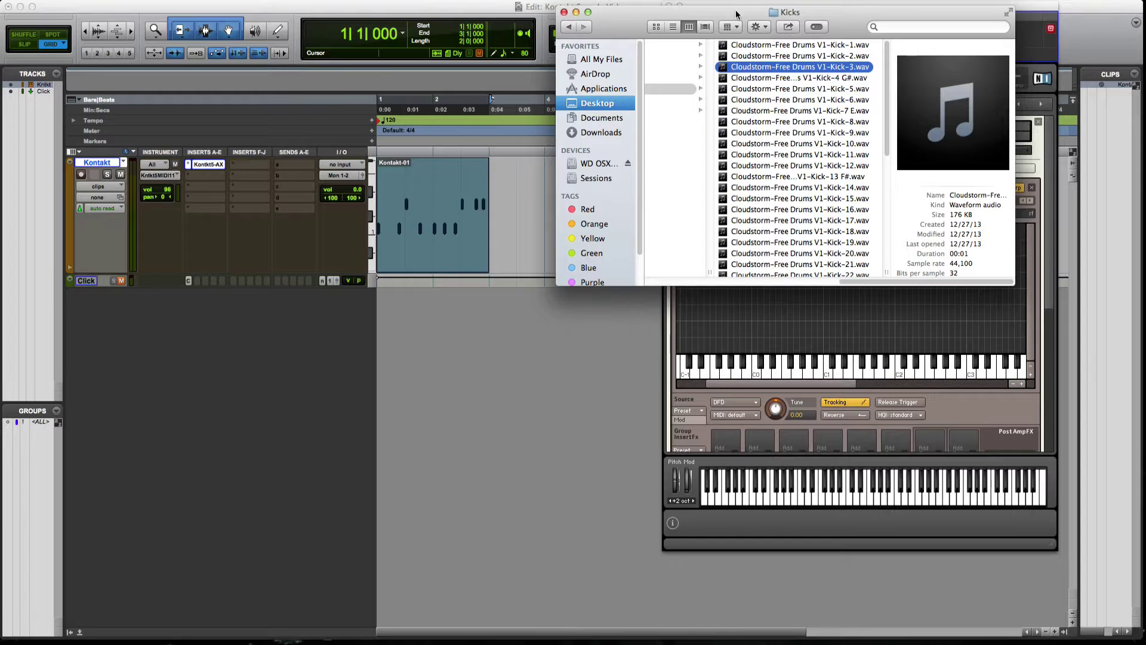
- Drag Cloudstorm-Free Drums V1-Kick-3.wav from Finder onto key C1 in Kontakt's Mapping Editor
left_click_drag(737, 15, 252, 9)
left_click_drag(243, 63, 827, 376)
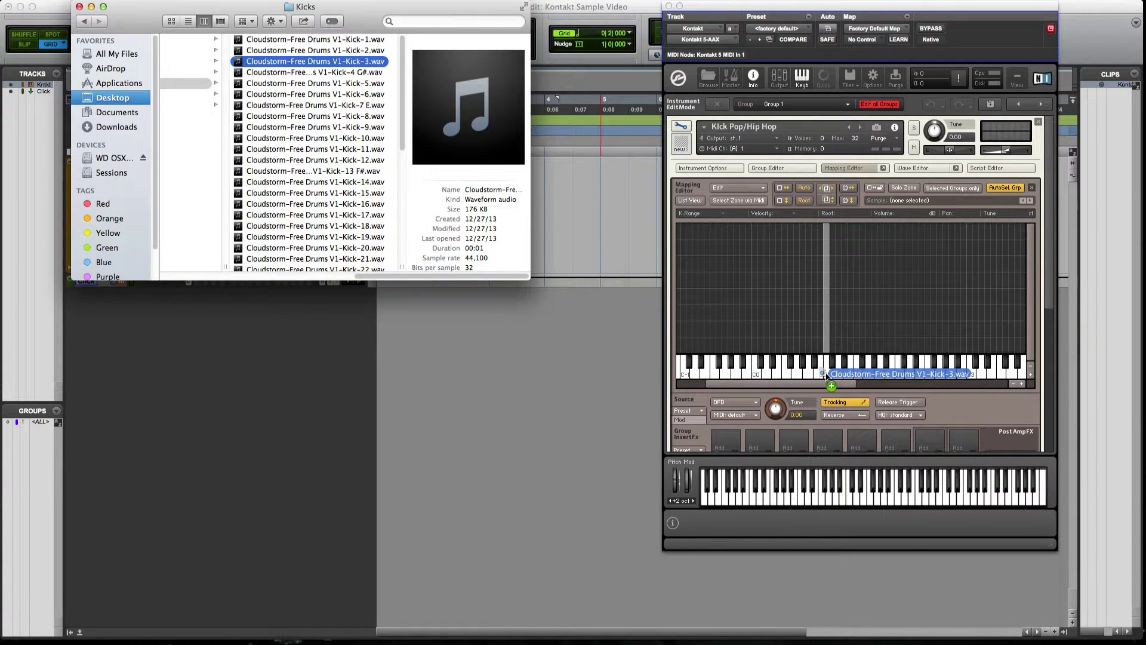
left_click_drag(826, 375, 828, 380)
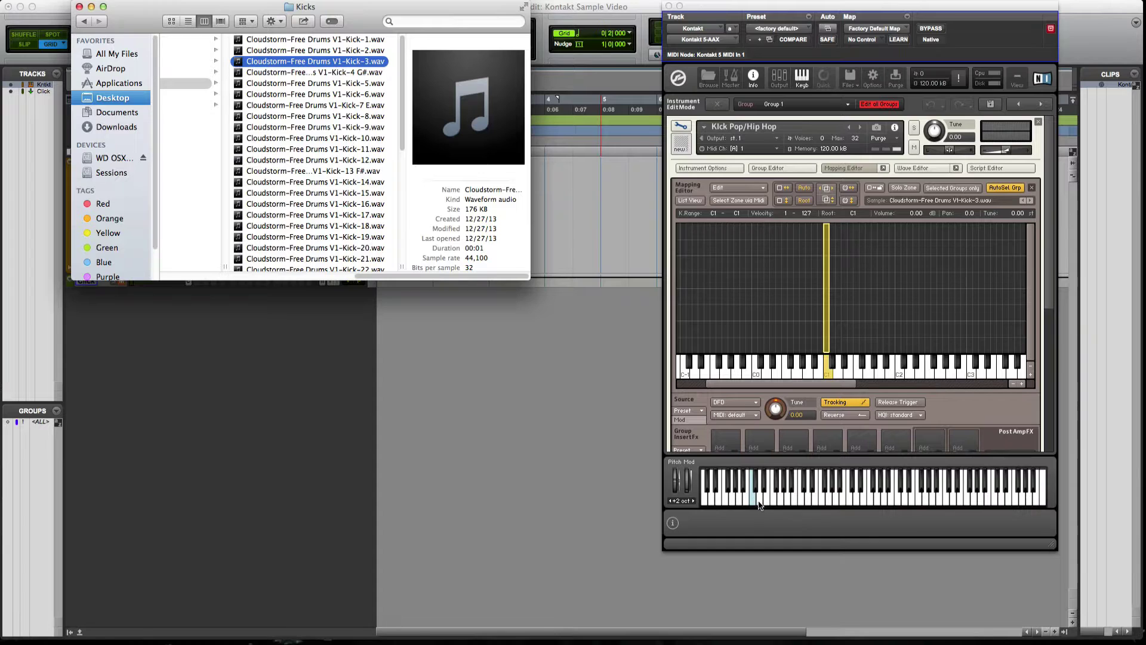
left_click(770, 469)
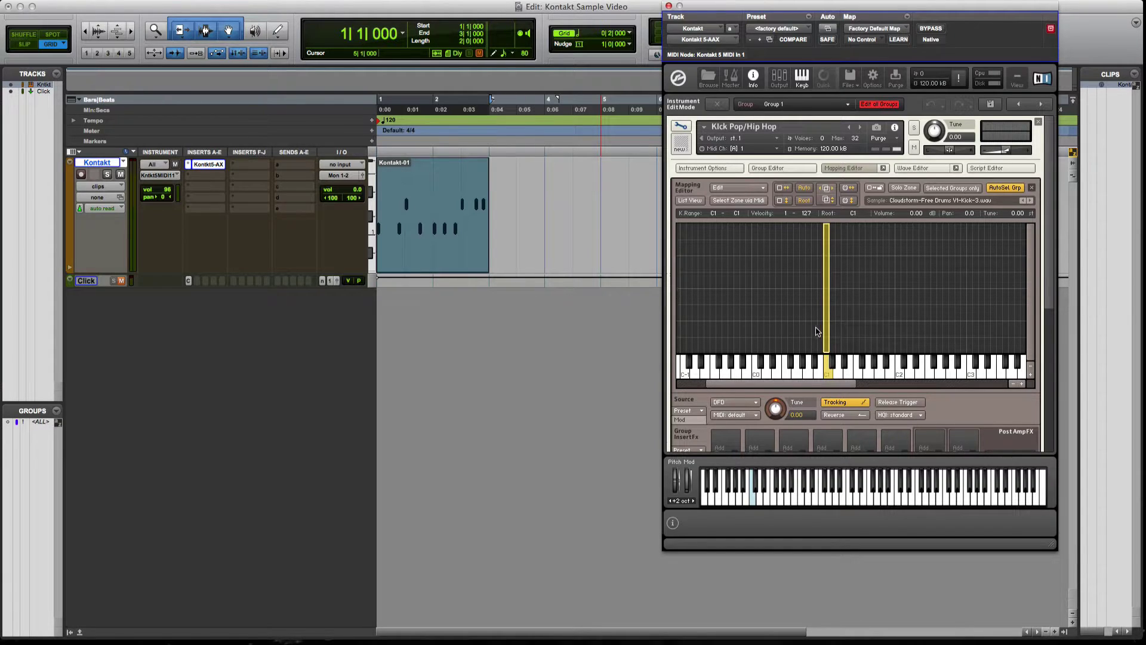
- Close the Mapping Editor, exit Edit Mode, and audition the kick on the keyboard
left_click(850, 169)
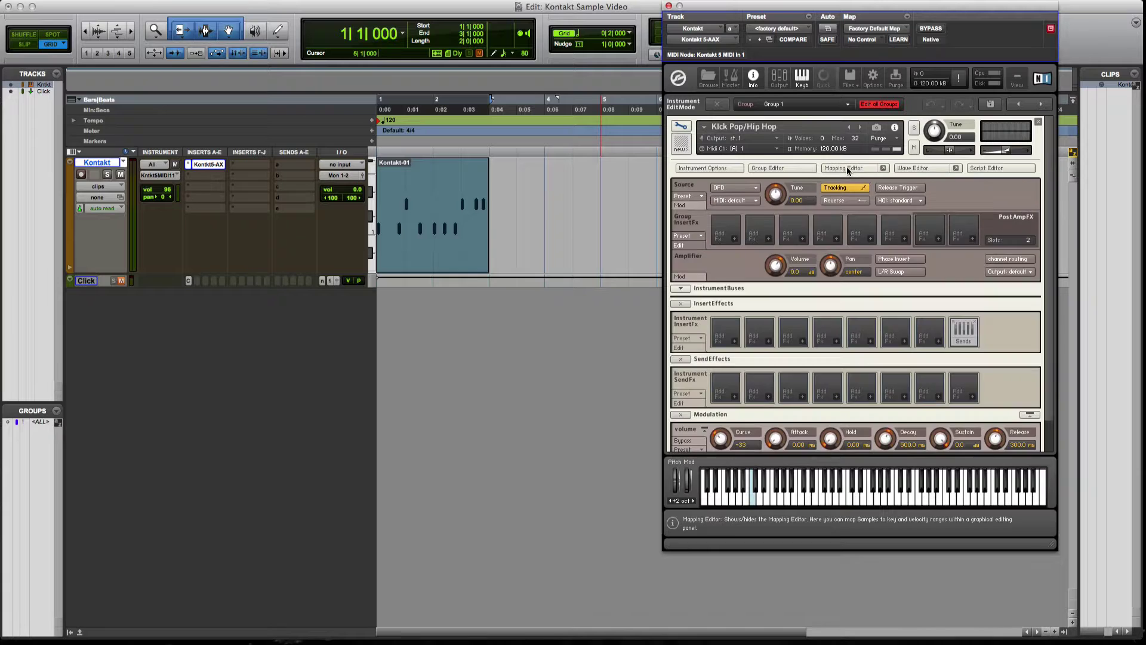
left_click(680, 126)
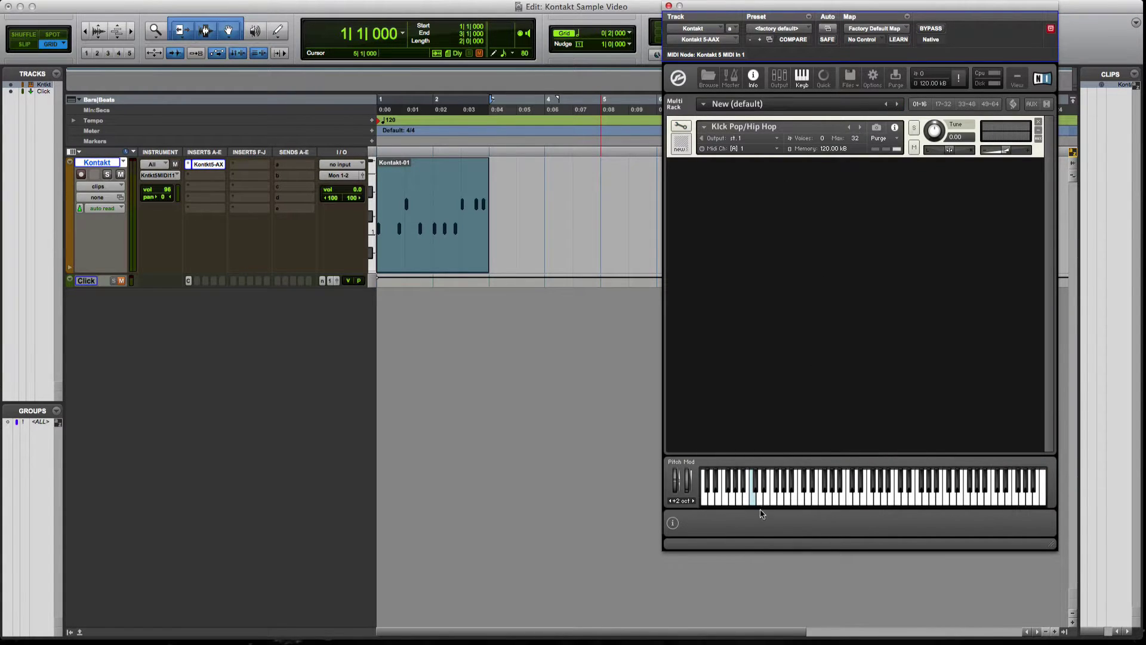
left_click(753, 501)
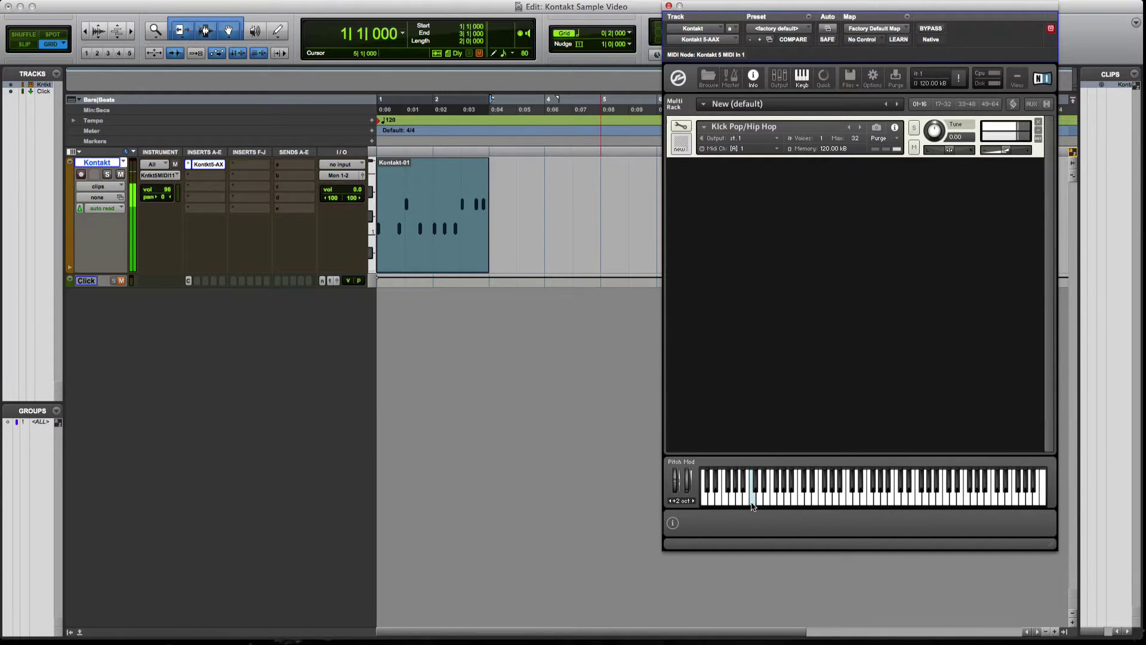
- Add a second instrument named 'Snare Pop/Hip Hop' and open its Mapping Editor
double_click(678, 170)
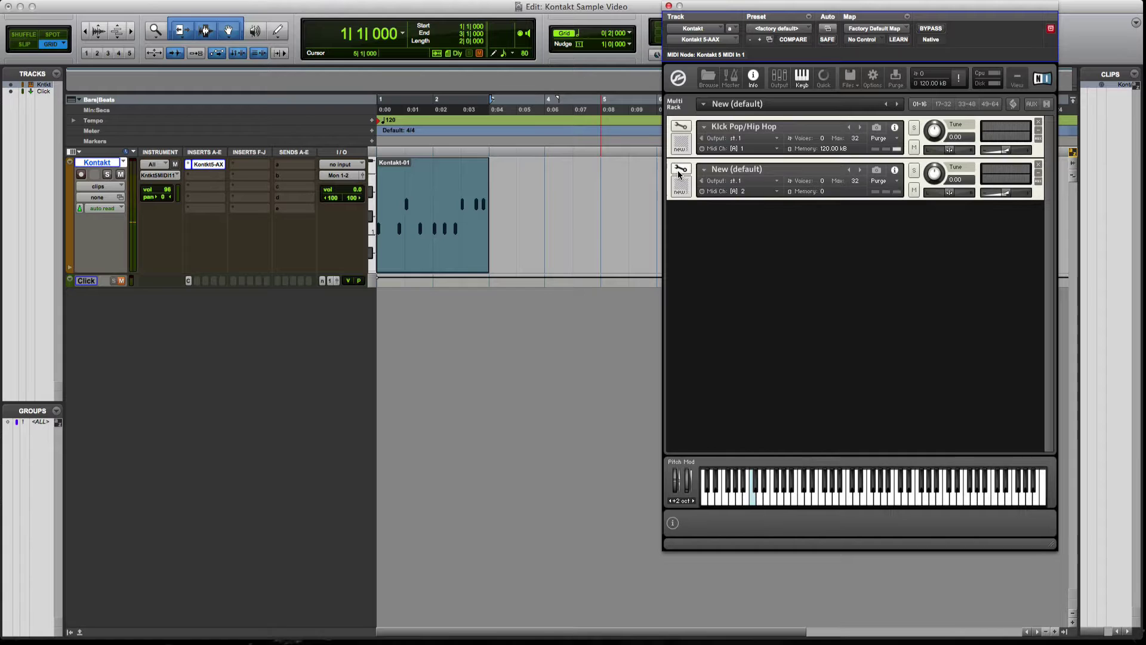
double_click(767, 171)
type("Snare Pop/Hip Hop")
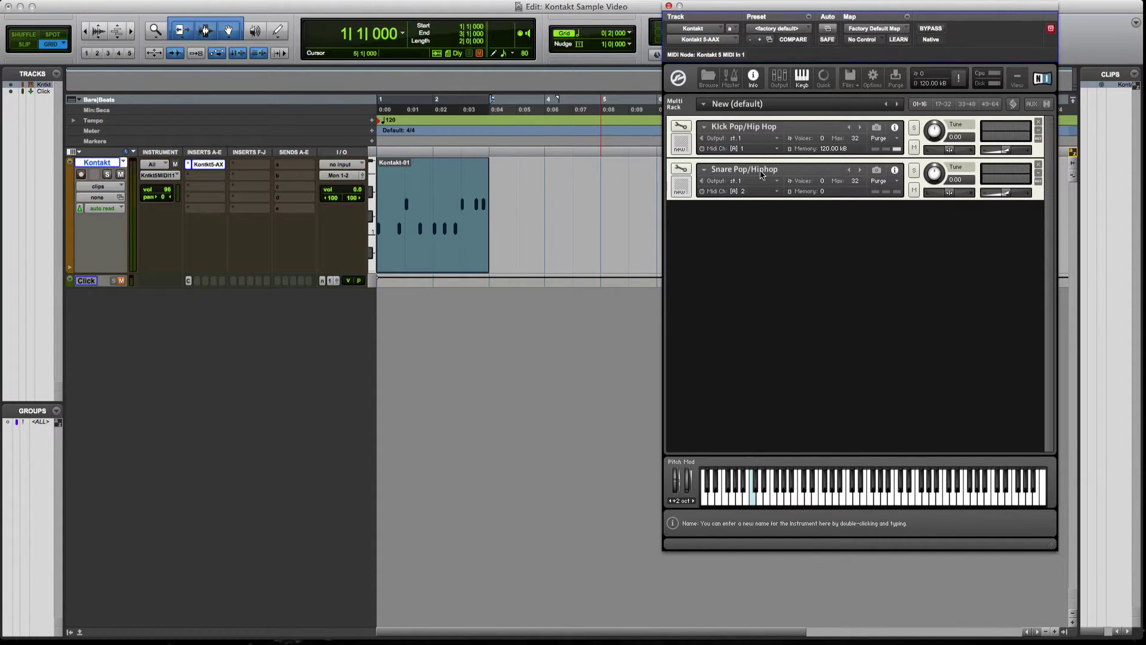
left_click(681, 169)
left_click(845, 169)
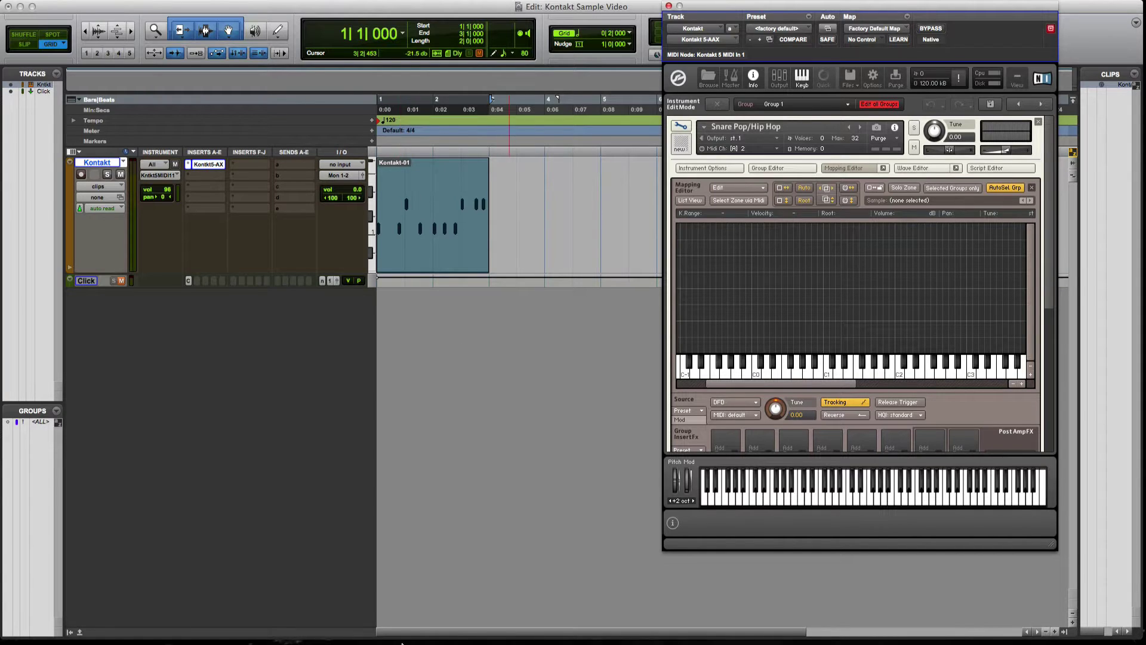
- In Finder, move from the Kicks folder into the Snares folder's file list
mouse_move(358, 641)
left_click(210, 617)
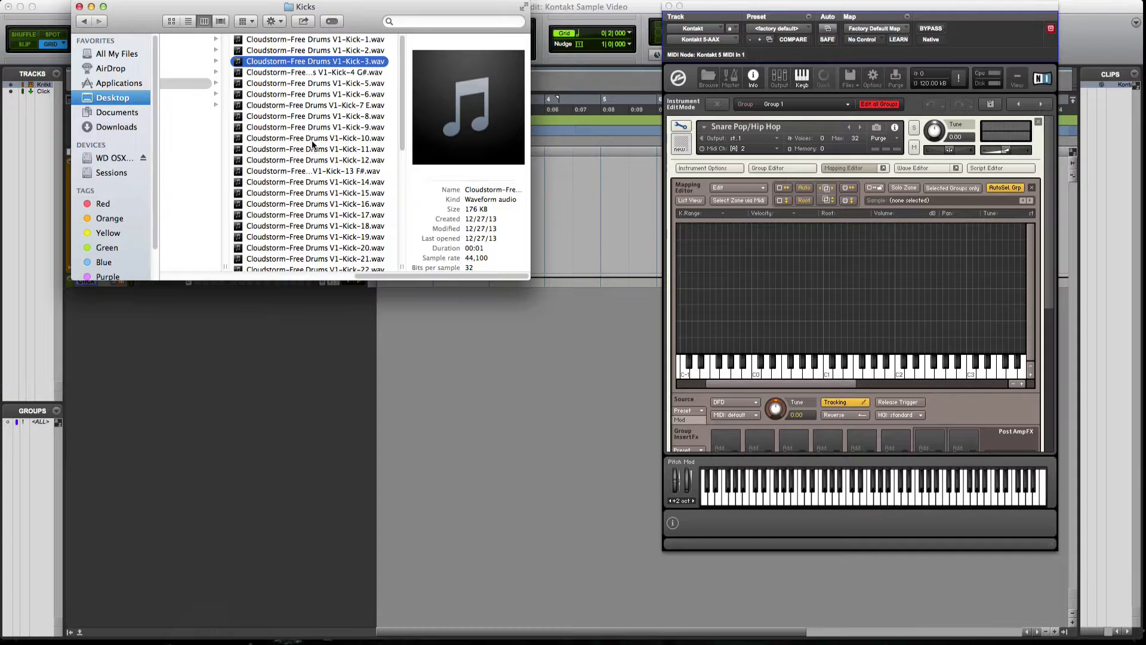
key("Left")
key("Down")
key("Down")
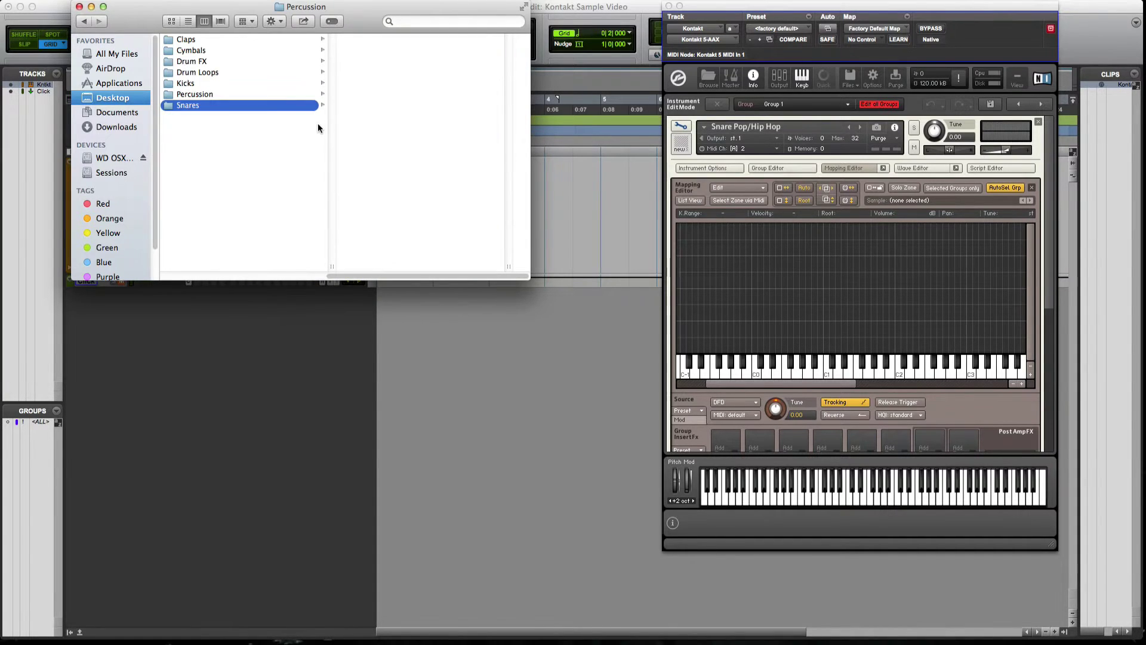
key("Right")
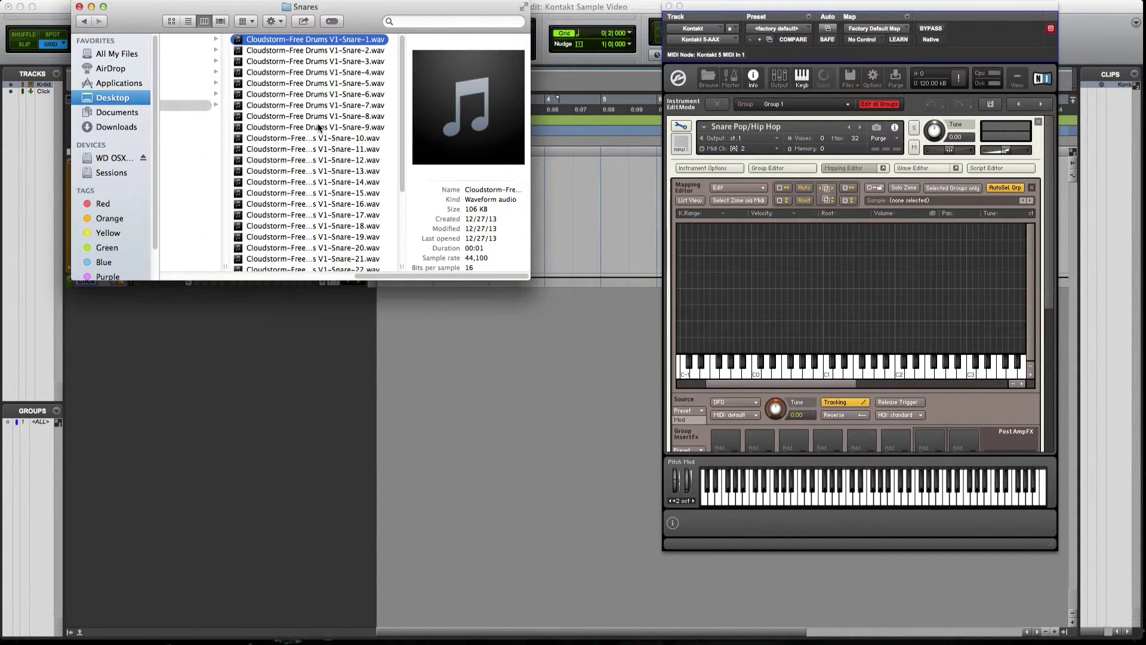
- Preview the snare samples one after another, stopping at Snare-13.wav
key("space")
key("Down")
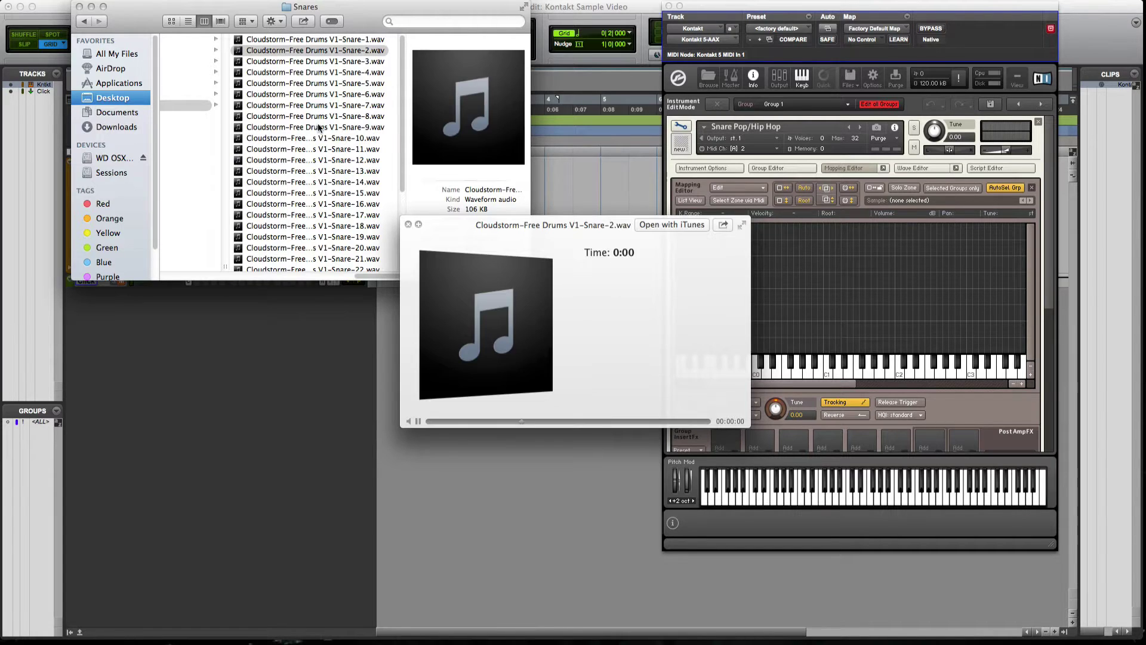
key("Down")
key("Down")
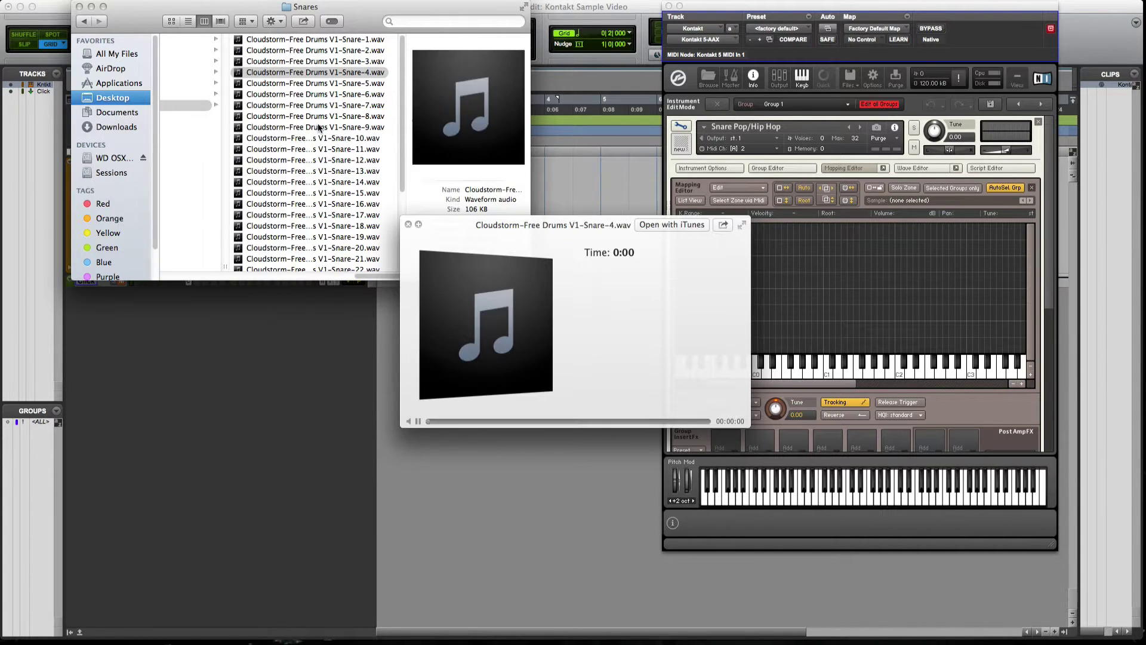
key("Down")
key("Down")
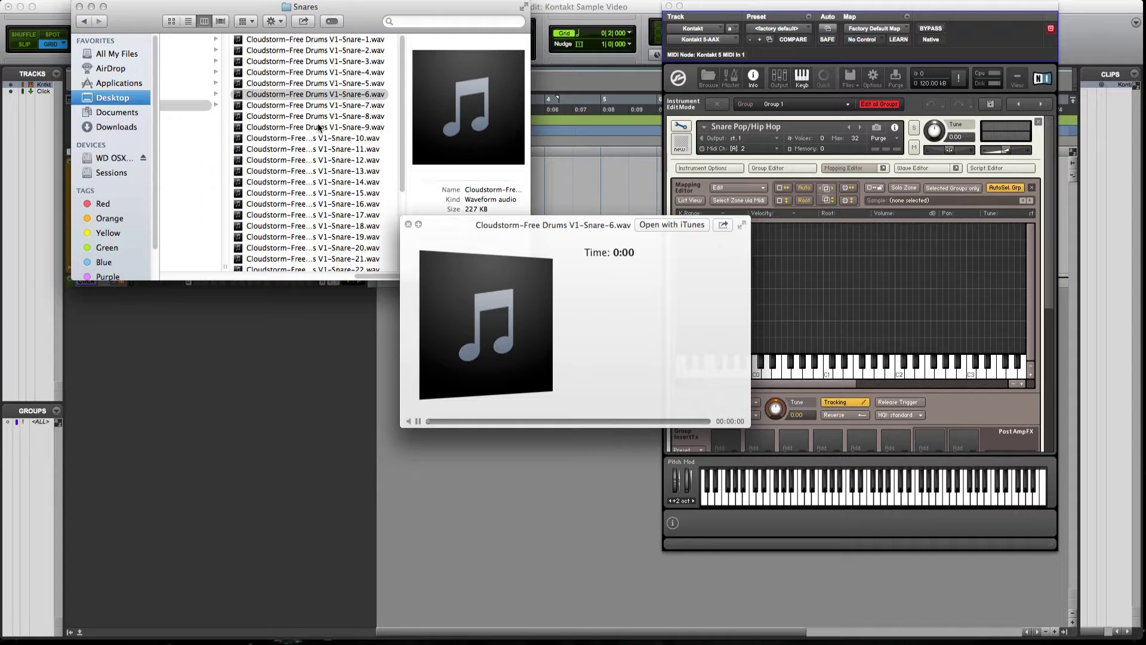
key("Down")
key("Down")
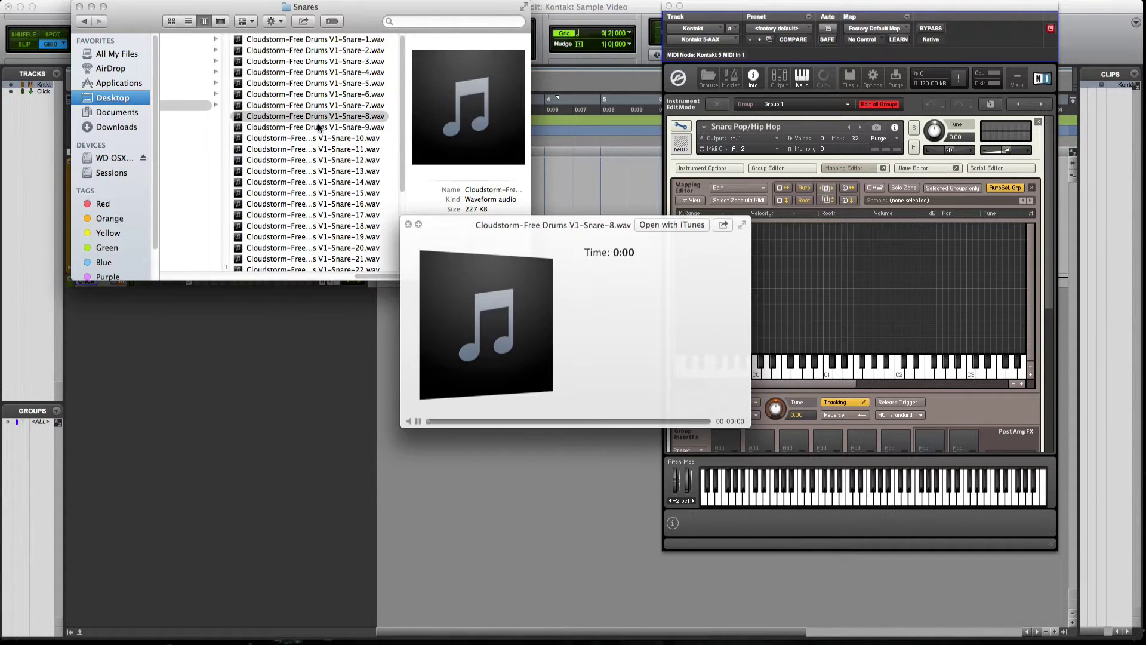
key("Down")
key("Down")
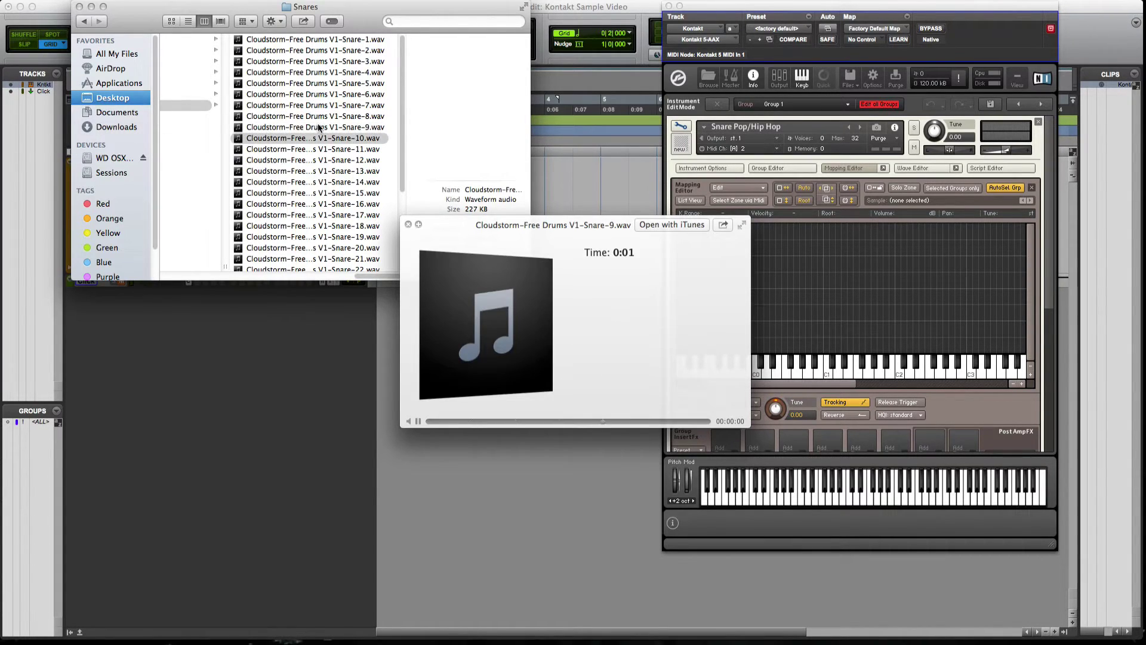
key("Down")
key("Down")
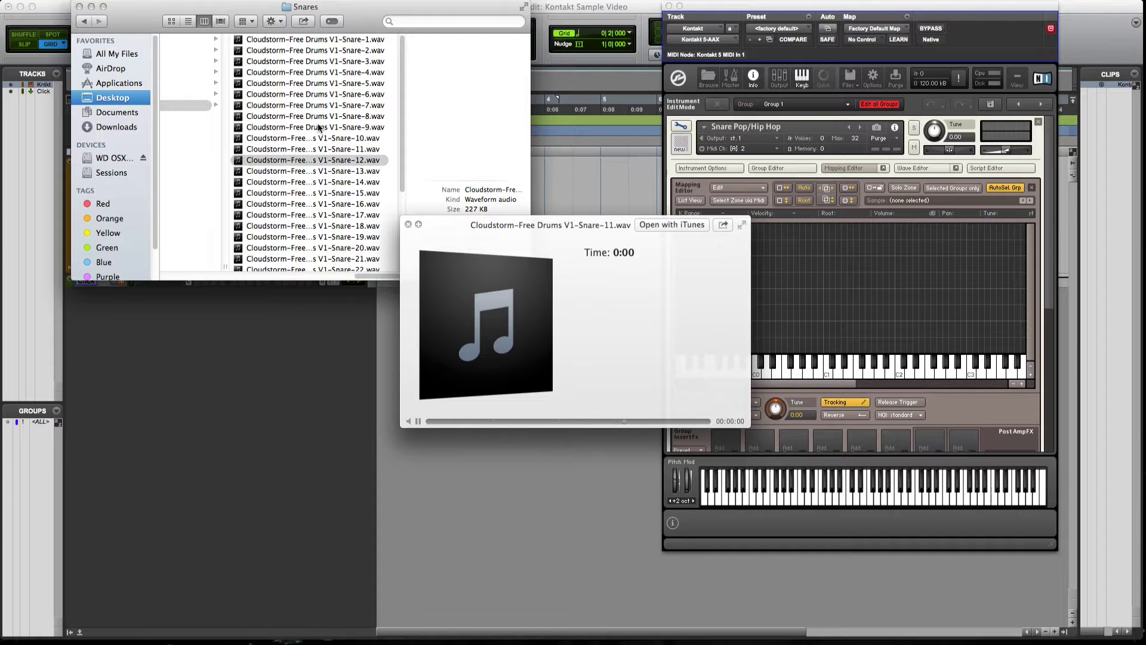
key("Down")
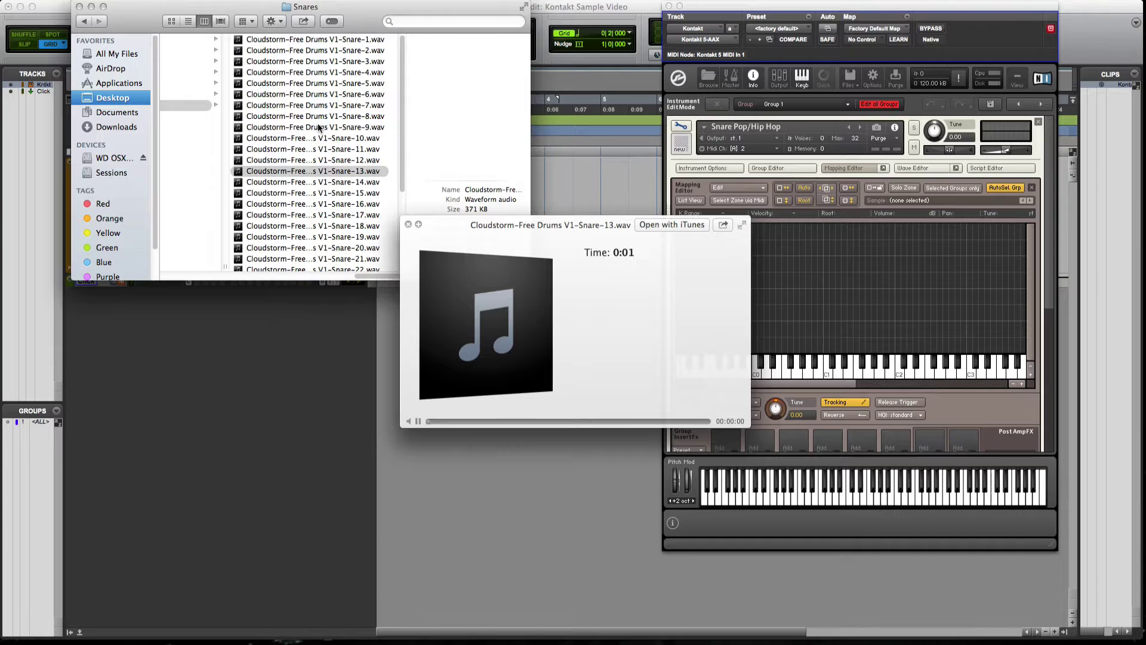
key("space")
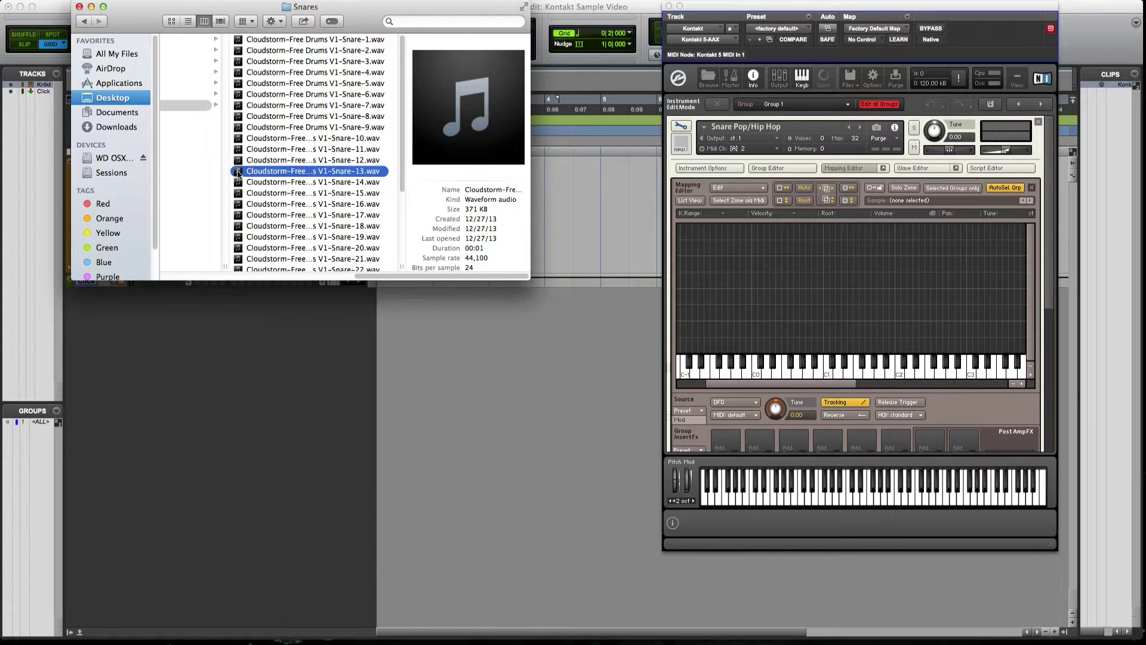
- Map Cloudstorm-Free Drums V1-Snare-13.wav onto key D1, test it, and close the Mapping Editor
left_click_drag(239, 173, 840, 371)
left_click(763, 486)
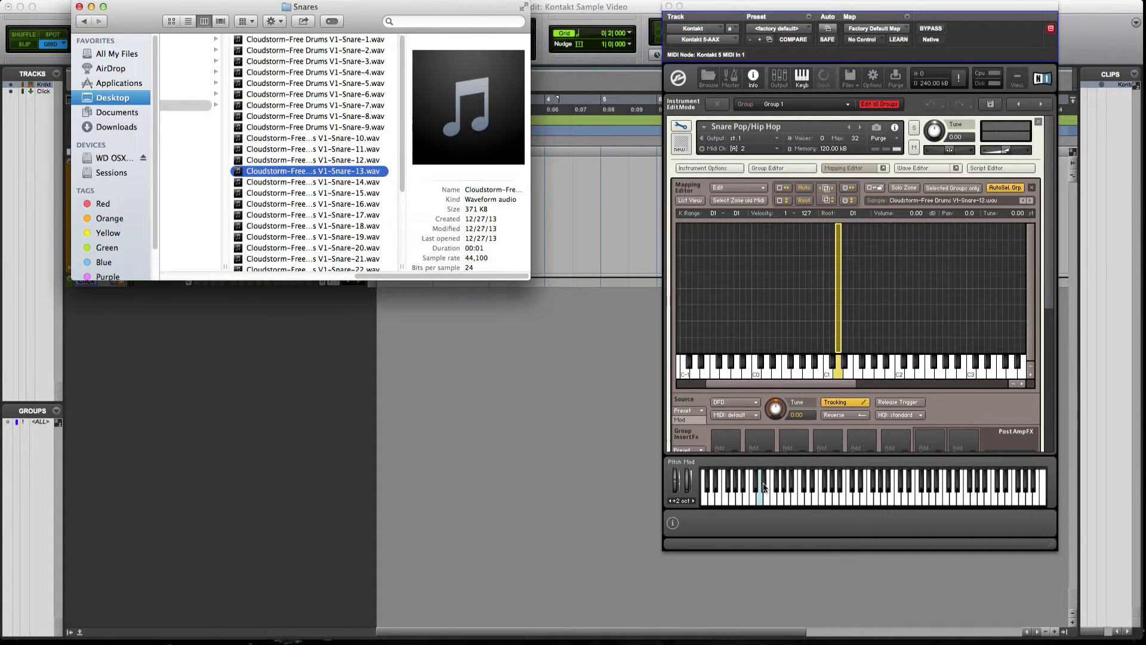
left_click(761, 506)
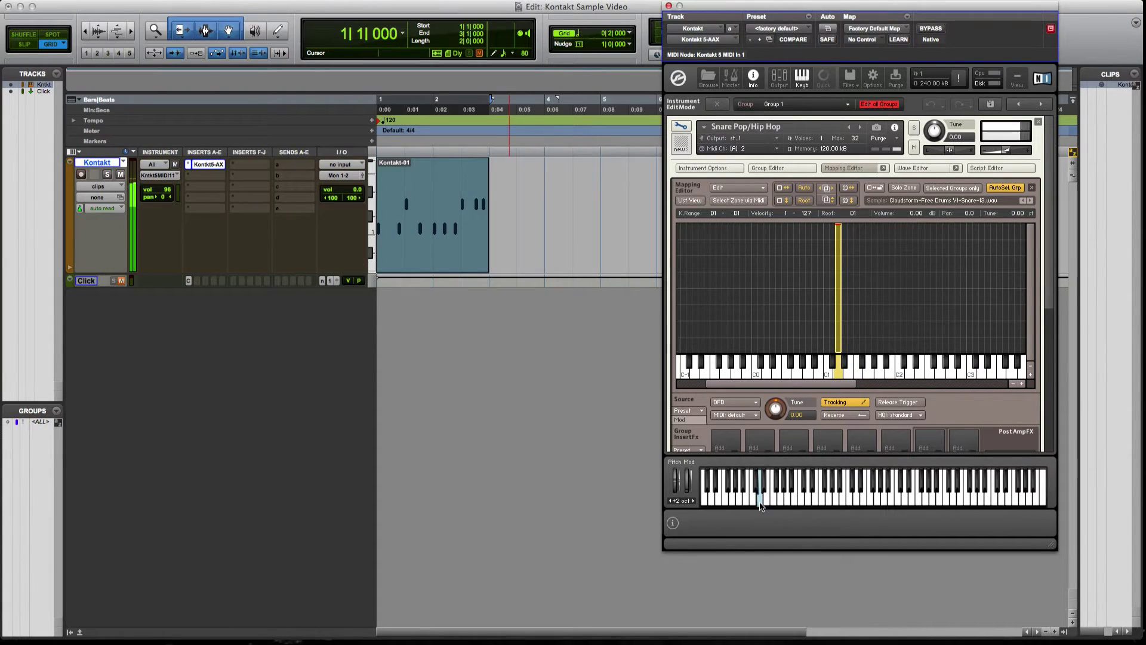
left_click(760, 507)
left_click(761, 506)
left_click(854, 170)
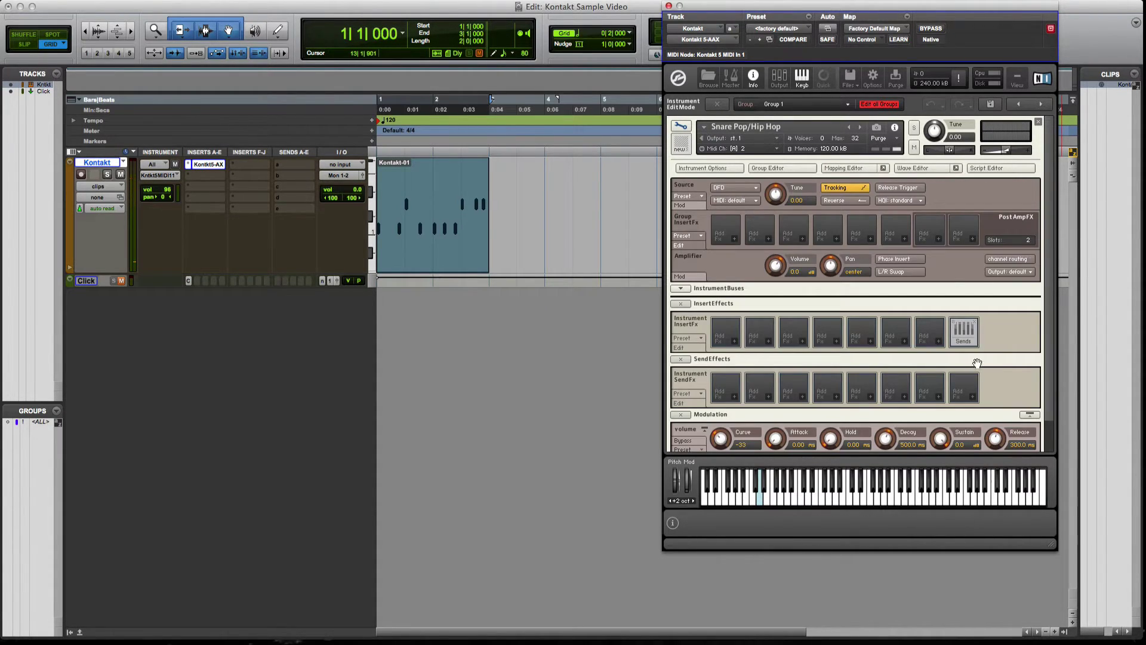
- Lengthen the snare's volume envelope to Hold 15.0k ms and Release 25.0k ms, with a longer Decay
scroll(1046, 194, "down", 2)
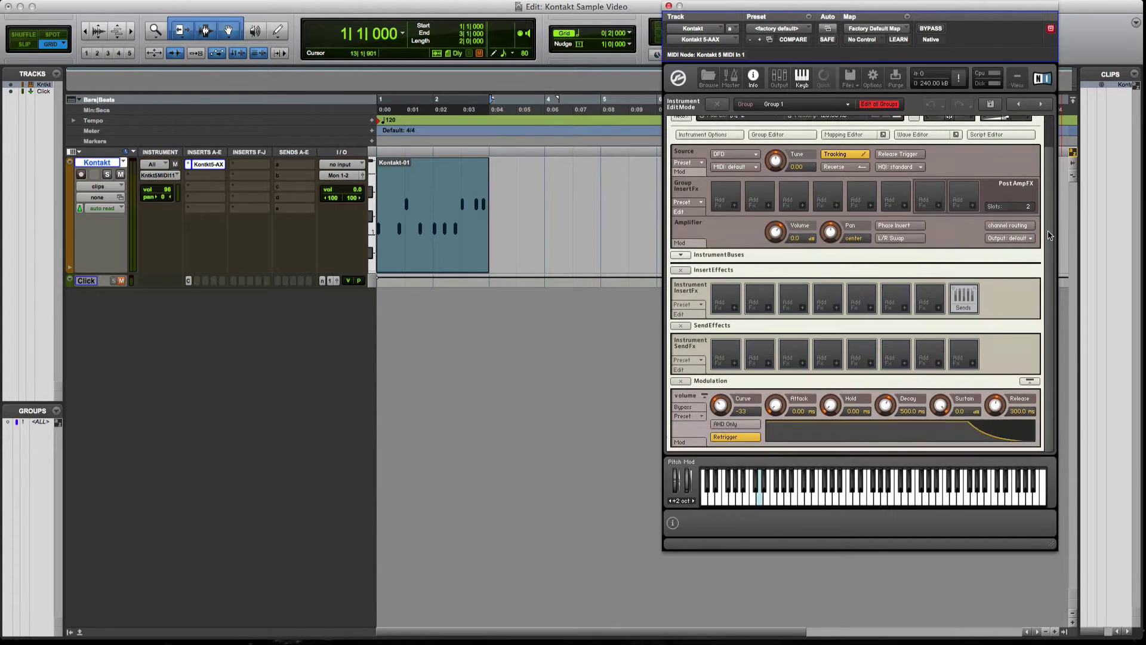
left_click(736, 425)
left_click(735, 425)
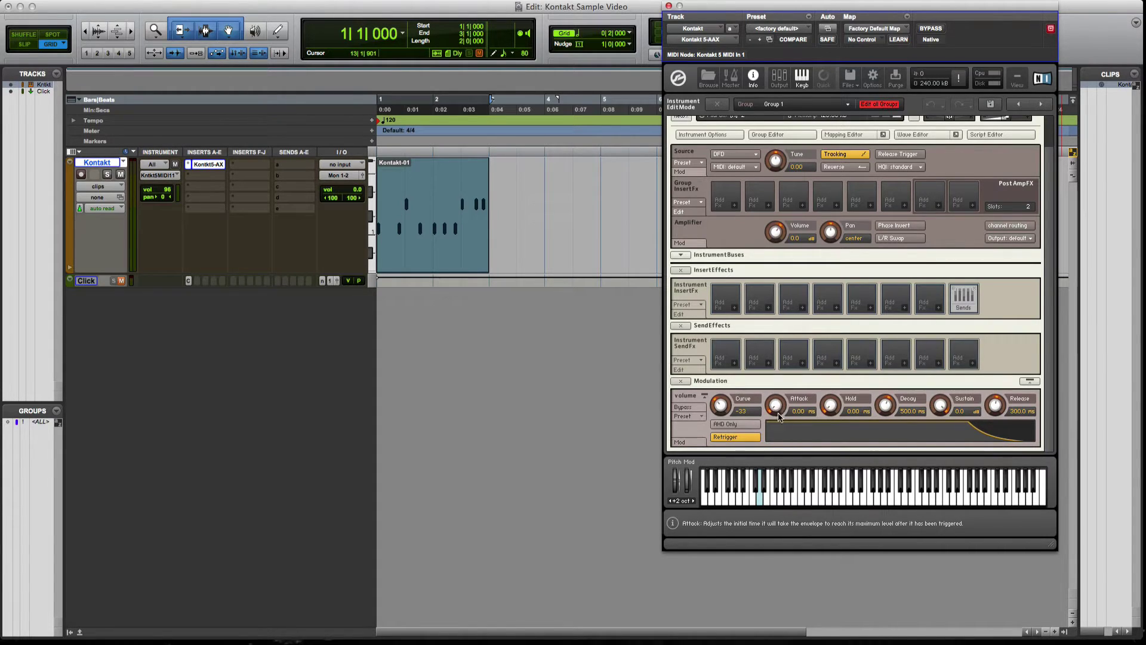
left_click_drag(829, 405, 808, 244)
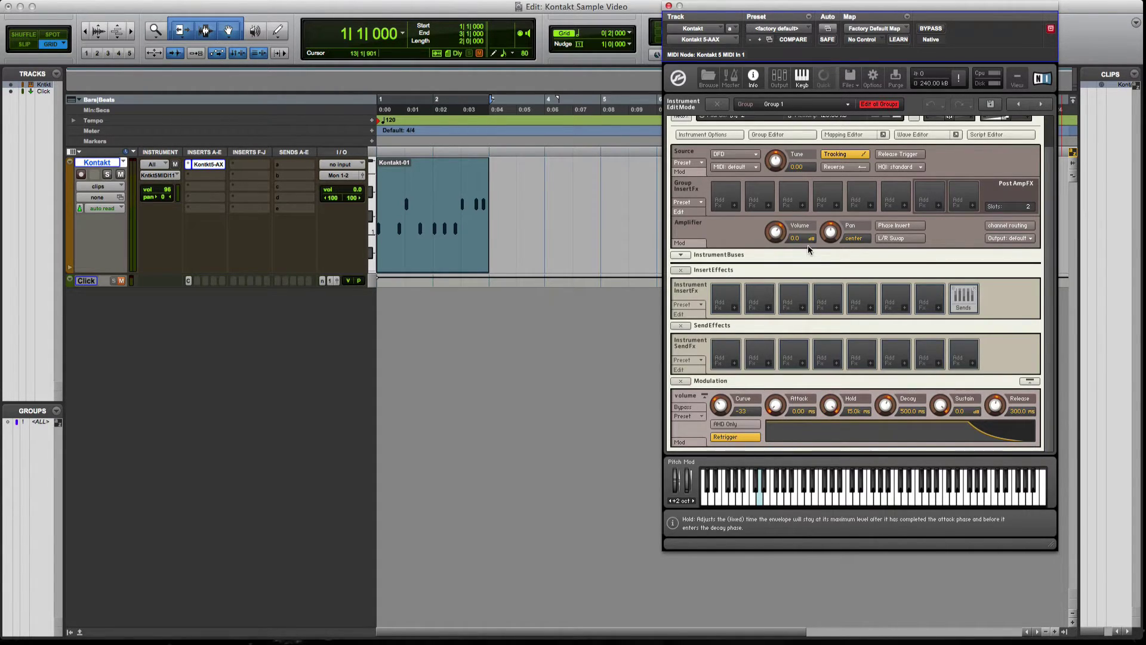
left_click_drag(883, 408, 884, 409)
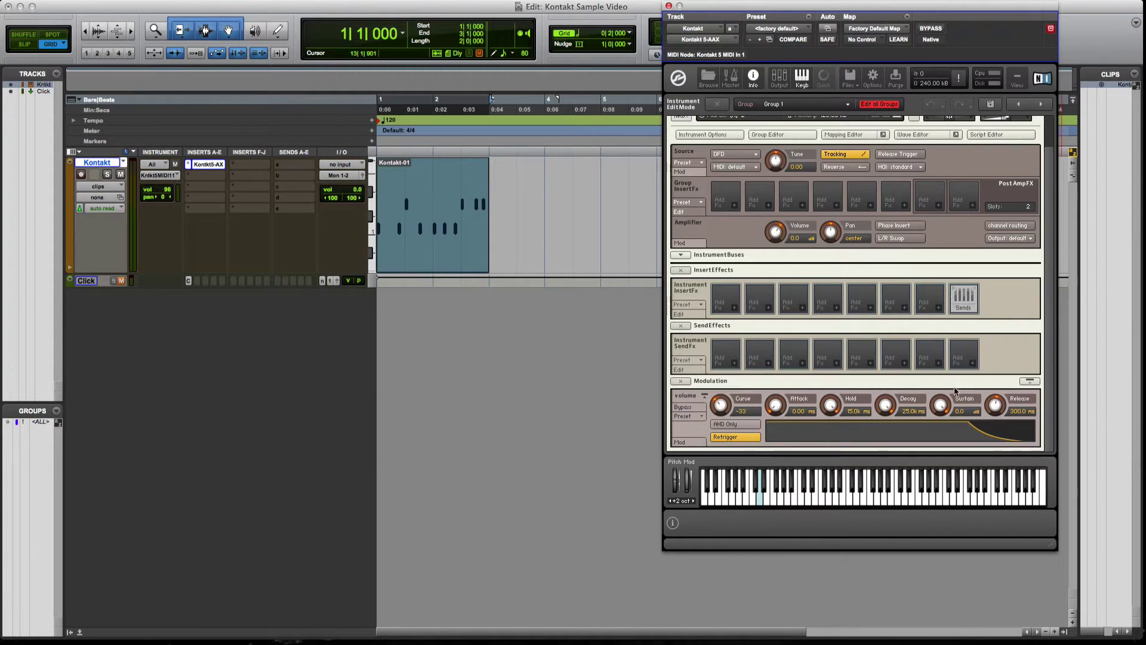
left_click_drag(996, 412, 997, 334)
- Zero the snare's Hold, Decay and Release, keep Sustain at 0.0 dB, and audition it
left_click_drag(853, 415, 853, 597)
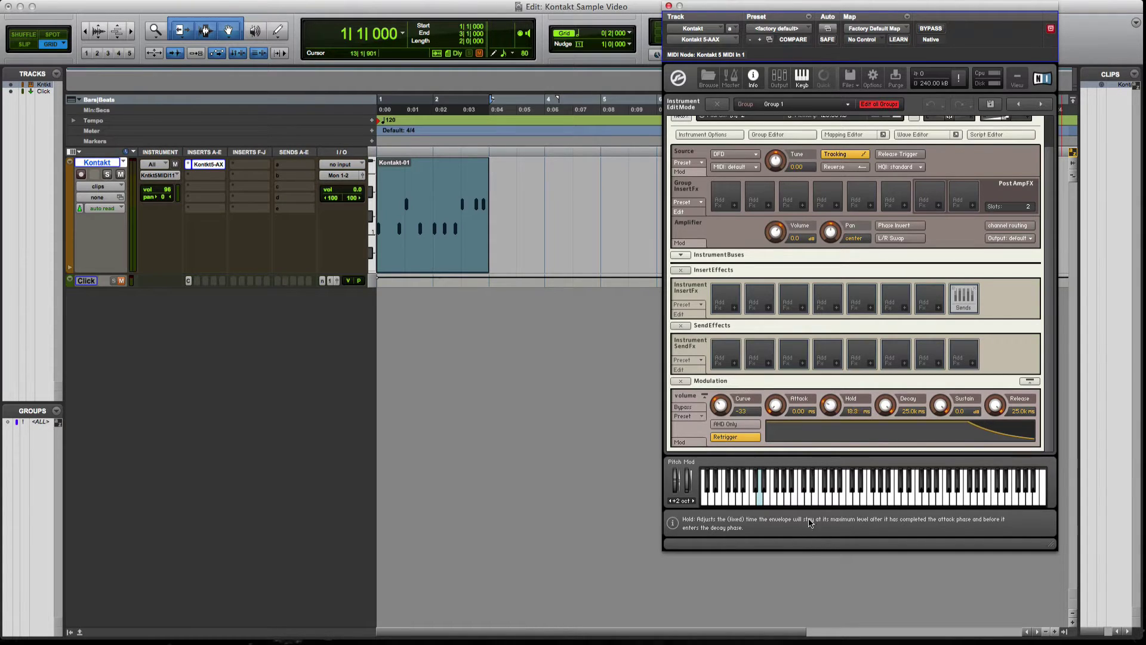
left_click_drag(885, 407, 885, 618)
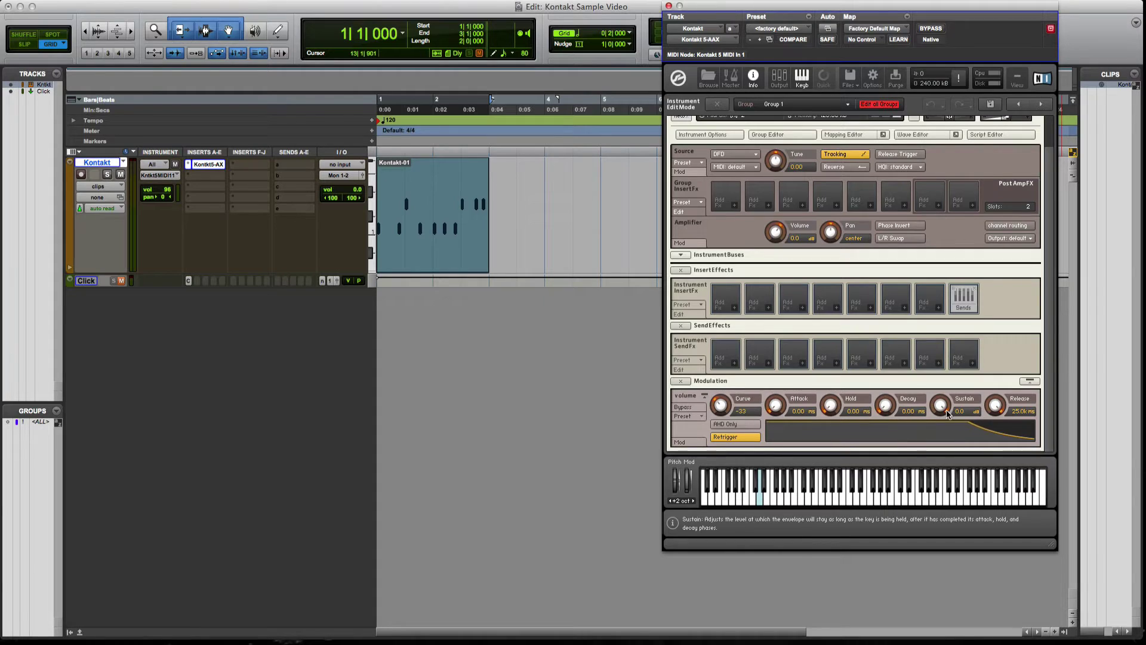
left_click_drag(940, 406, 941, 605)
left_click_drag(998, 411, 975, 586)
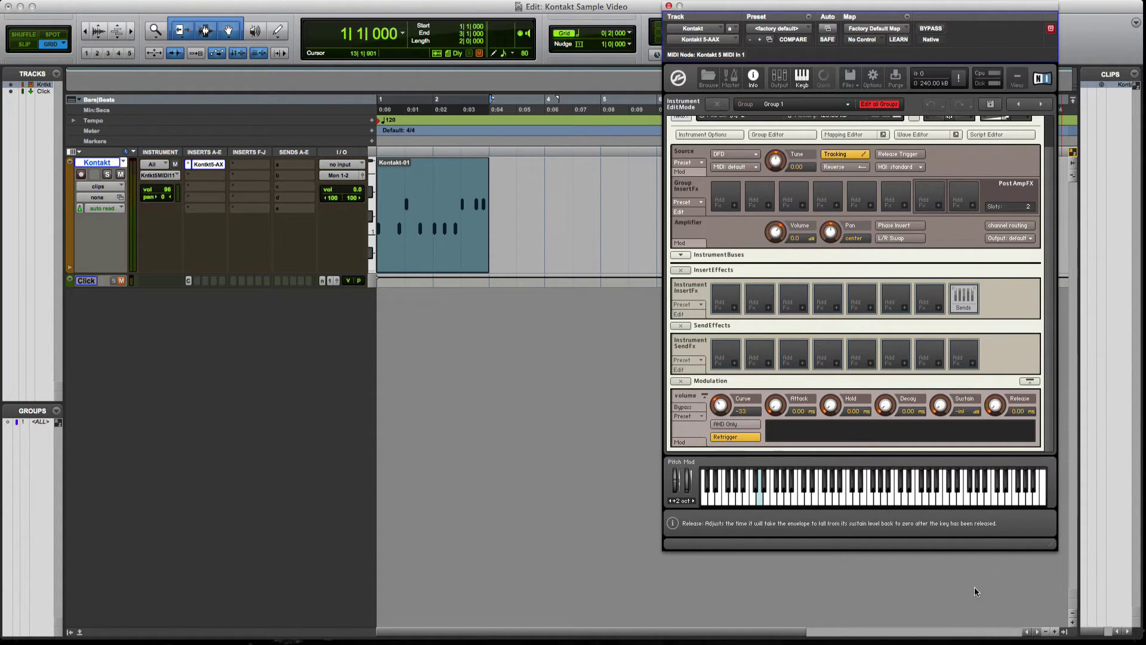
left_click_drag(940, 406, 934, 258)
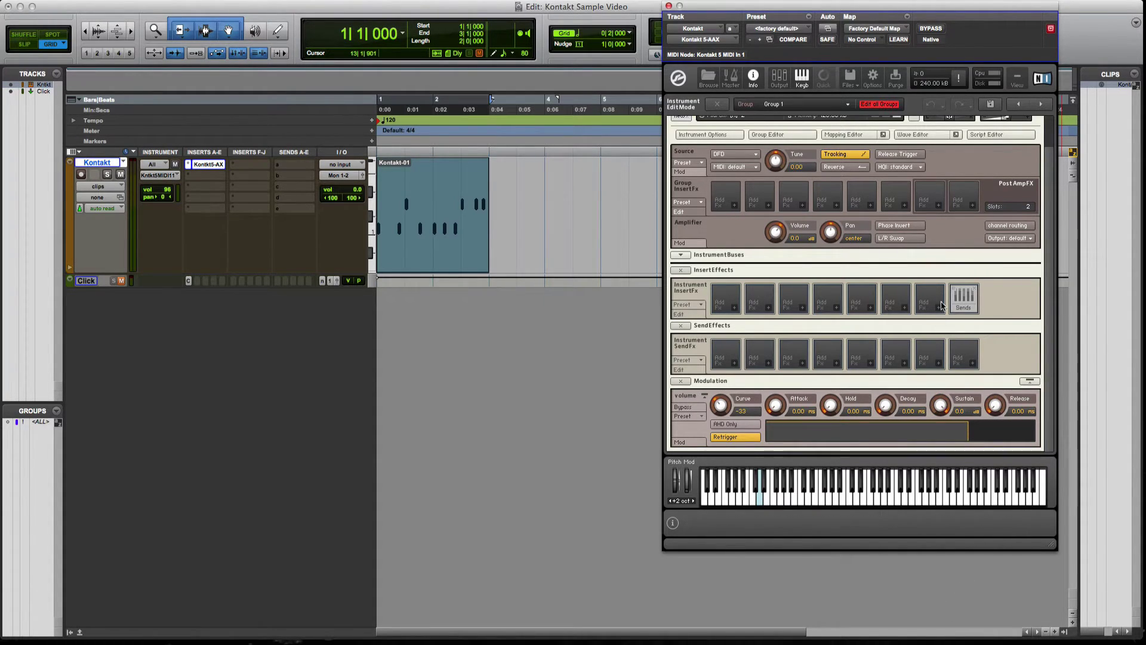
left_click(759, 500)
left_click(760, 501)
left_click(760, 502)
- Restore Hold 15.0k ms, Decay 25.0k ms and Release 25.0k ms, then play the snare
left_click_drag(830, 405, 852, 190)
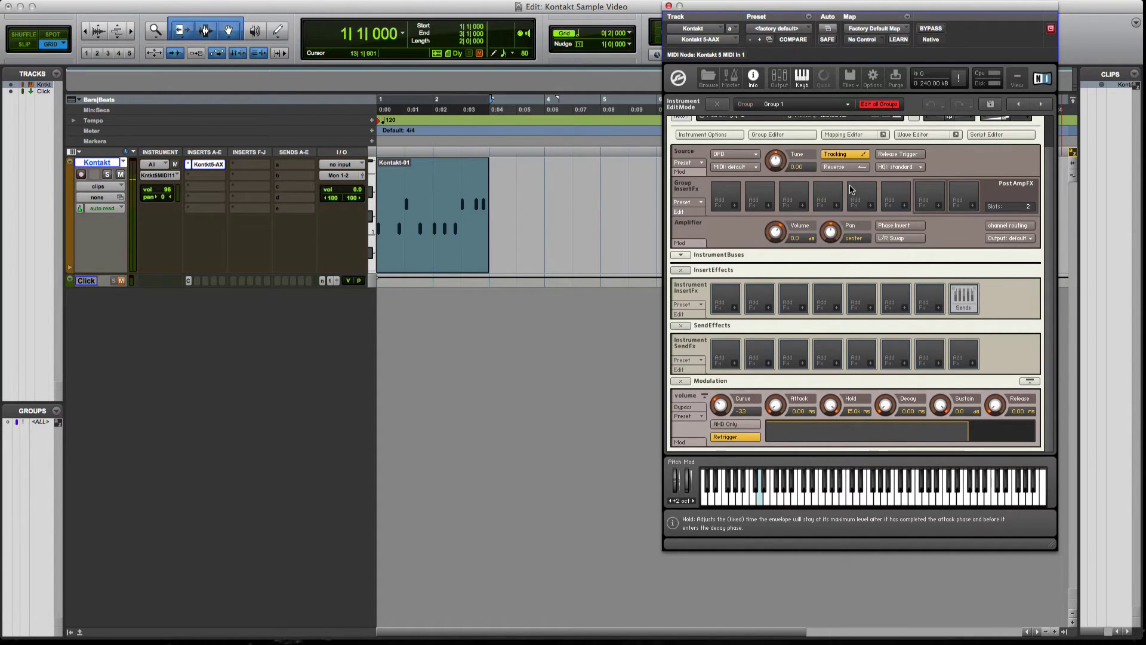
left_click_drag(887, 405, 893, 253)
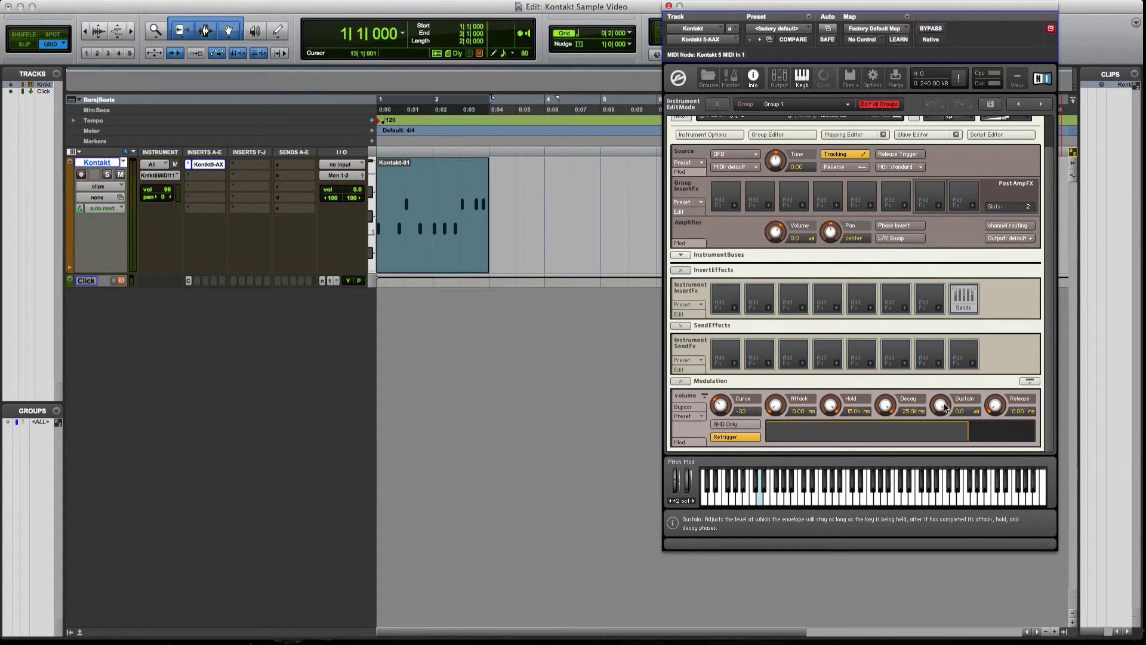
left_click_drag(995, 406, 980, 266)
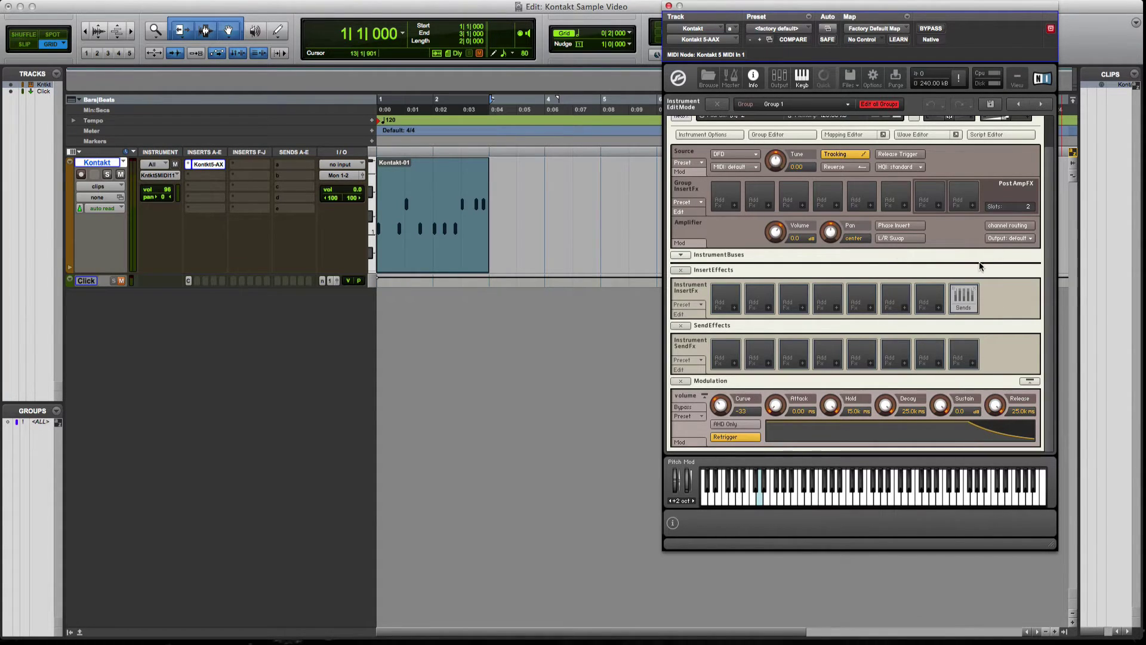
left_click(761, 503)
- Edit the Kick instrument's envelope: maximum Hold and Decay, Release 25.0k ms
scroll(970, 349, "up", 2)
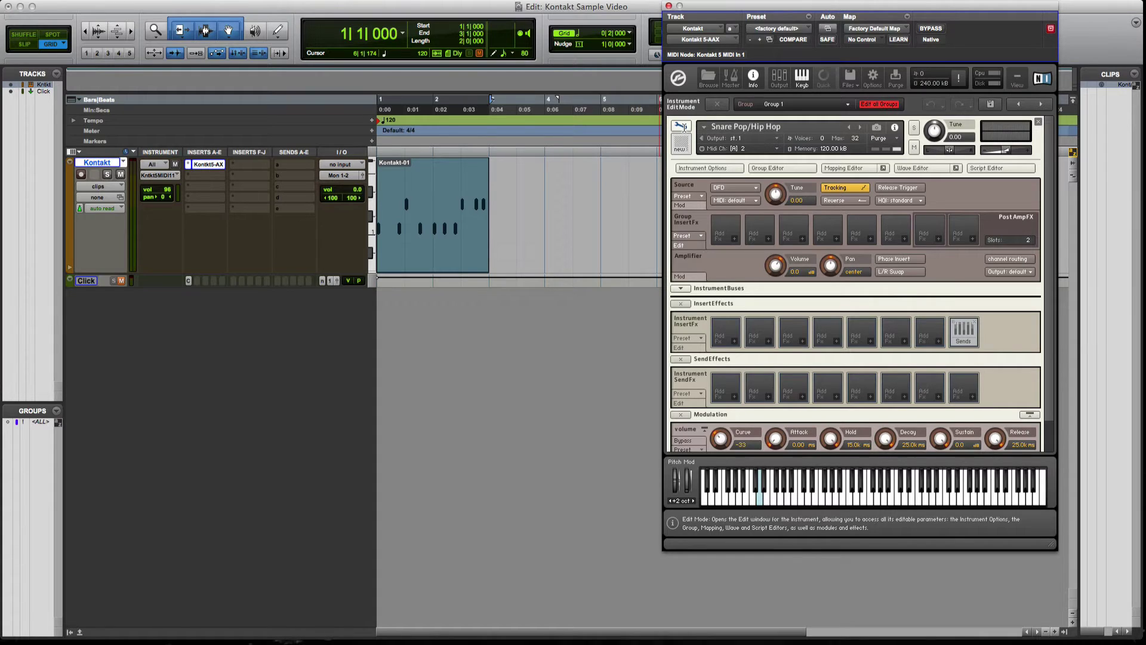
left_click(683, 126)
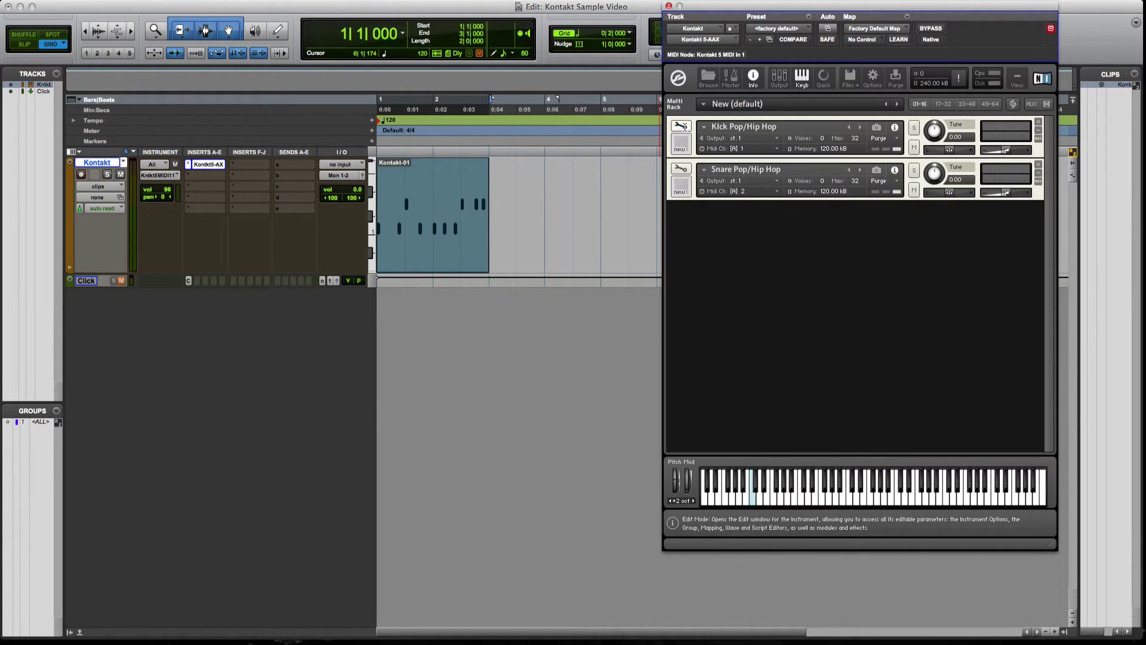
left_click(683, 126)
scroll(798, 272, "down", 1)
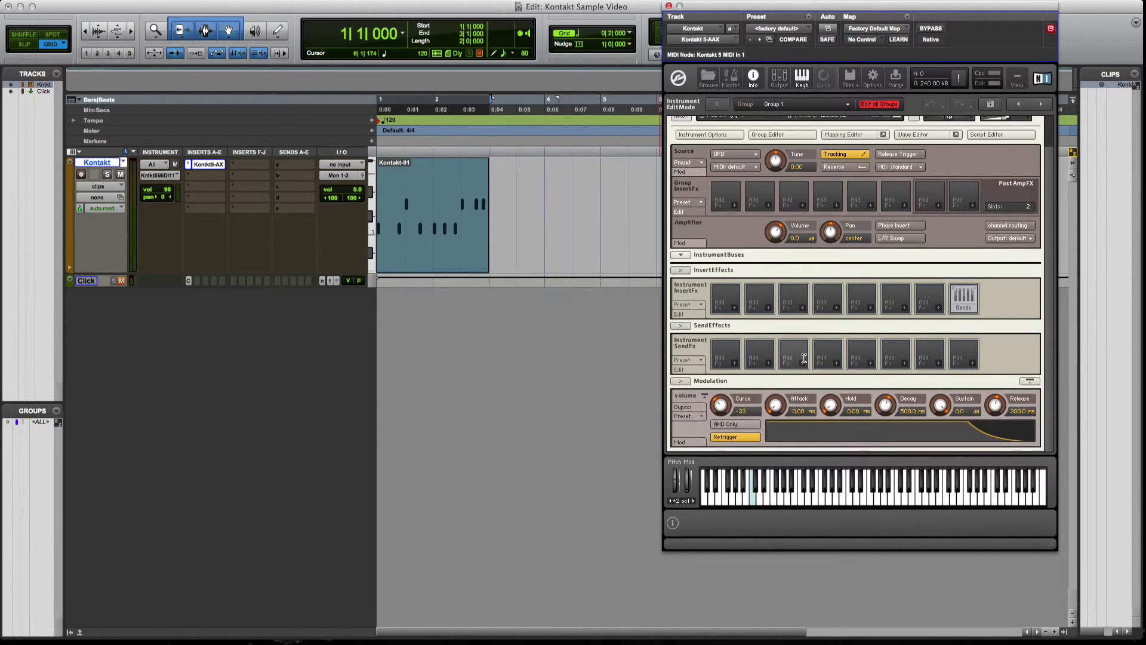
left_click_drag(830, 405, 838, 344)
left_click_drag(829, 405, 958, 382)
left_click_drag(992, 415, 988, 233)
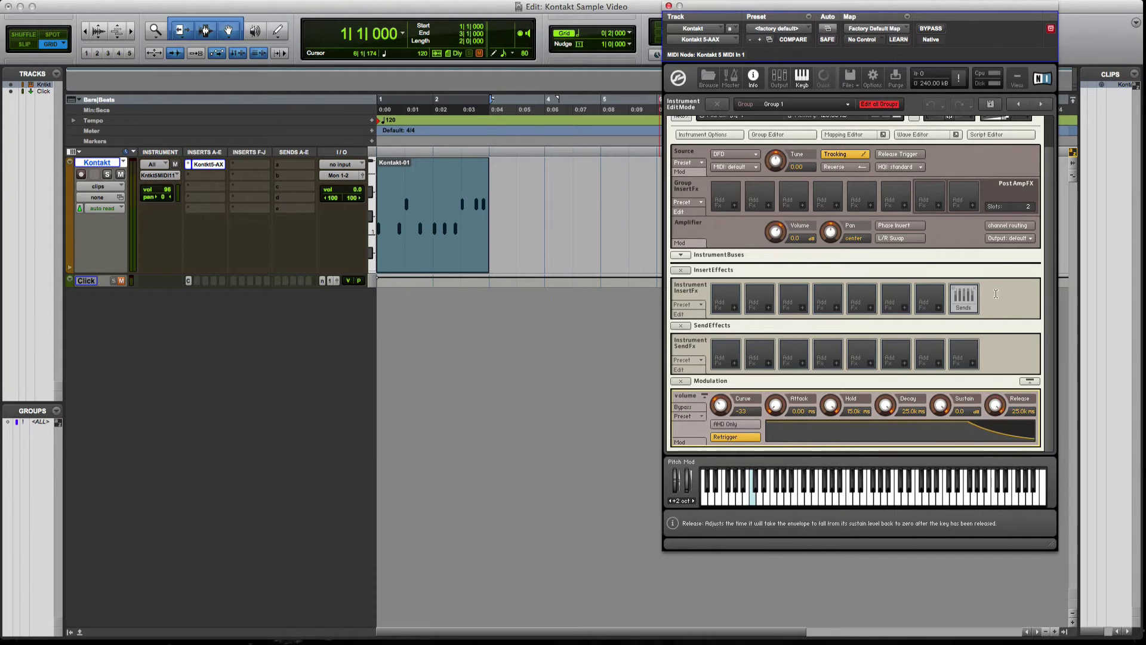
scroll(857, 245, "up", 2)
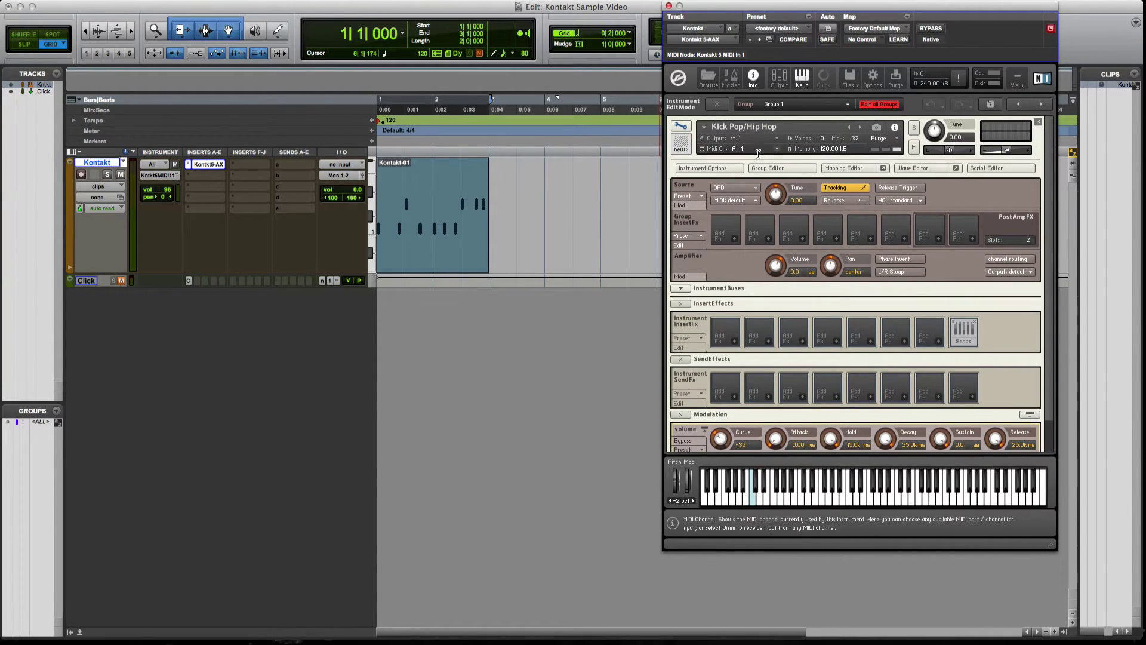
- Audition the Kick, then switch both Kick and Snare Pop/Hip Hop MIDI channels to omni
left_click(681, 126)
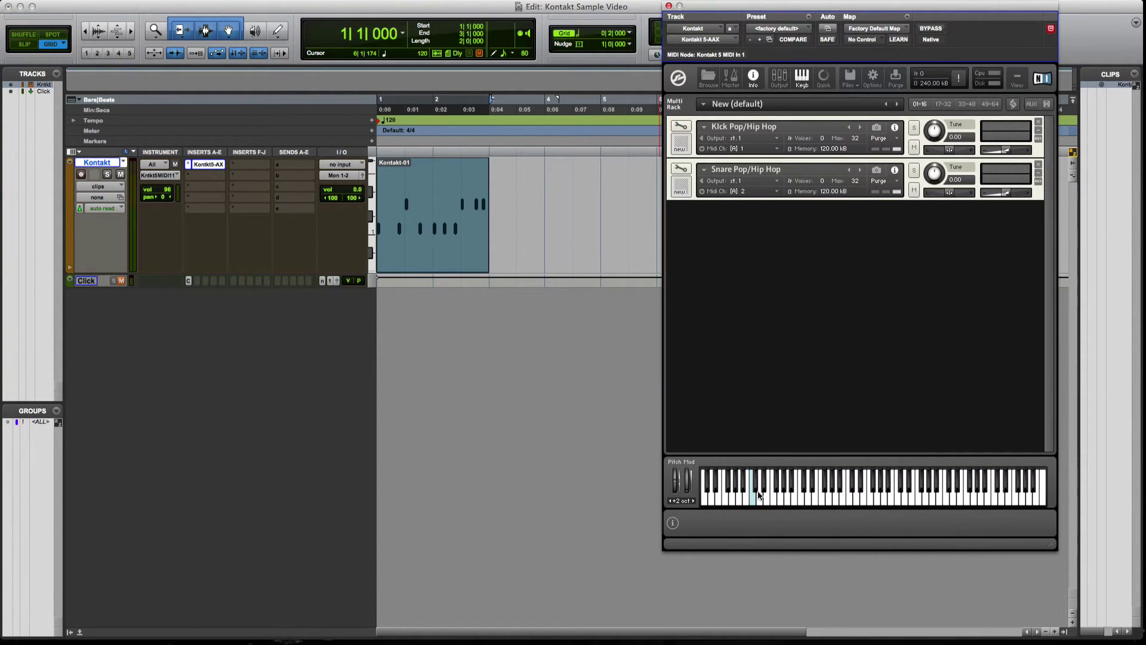
left_click(756, 501)
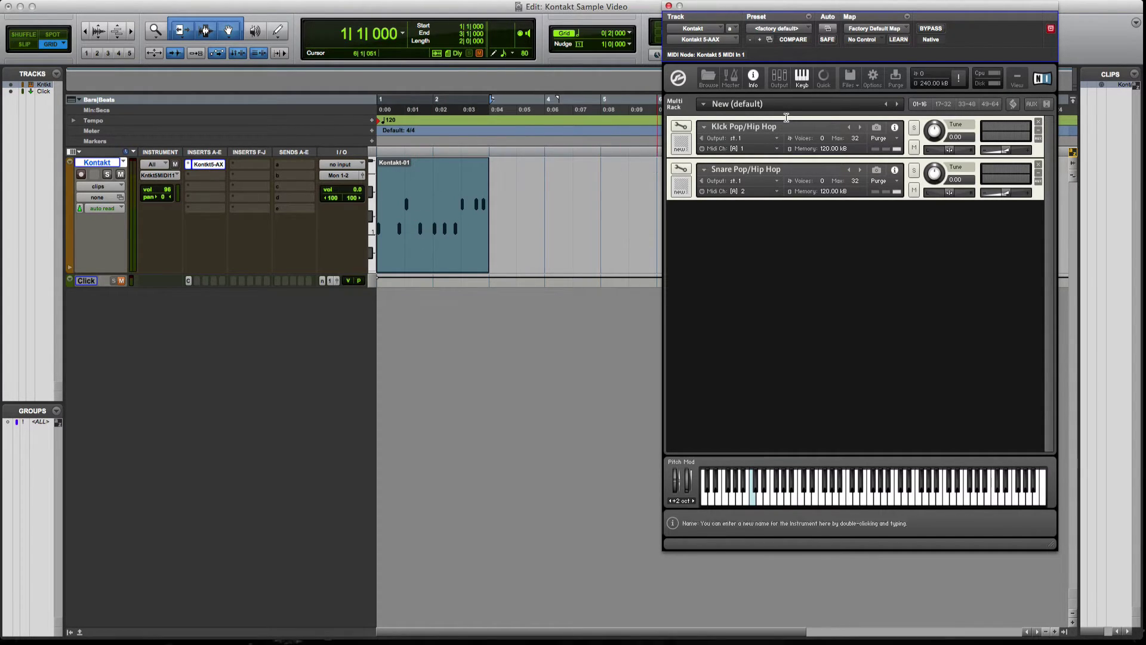
left_click(729, 149)
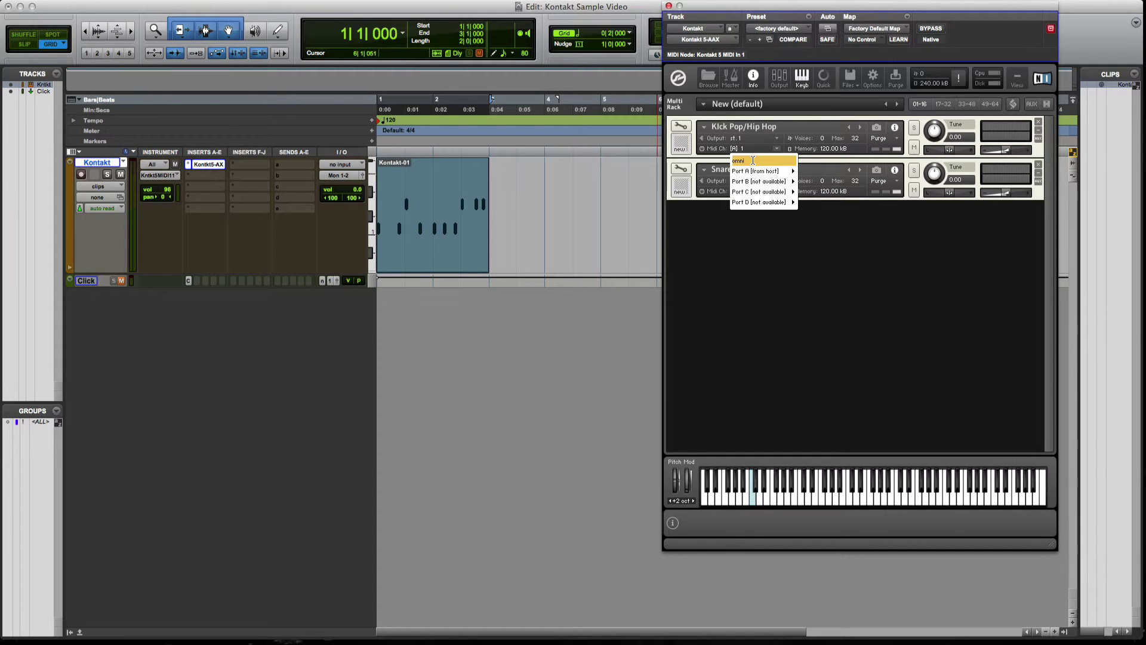
left_click(753, 161)
left_click(752, 191)
left_click(751, 203)
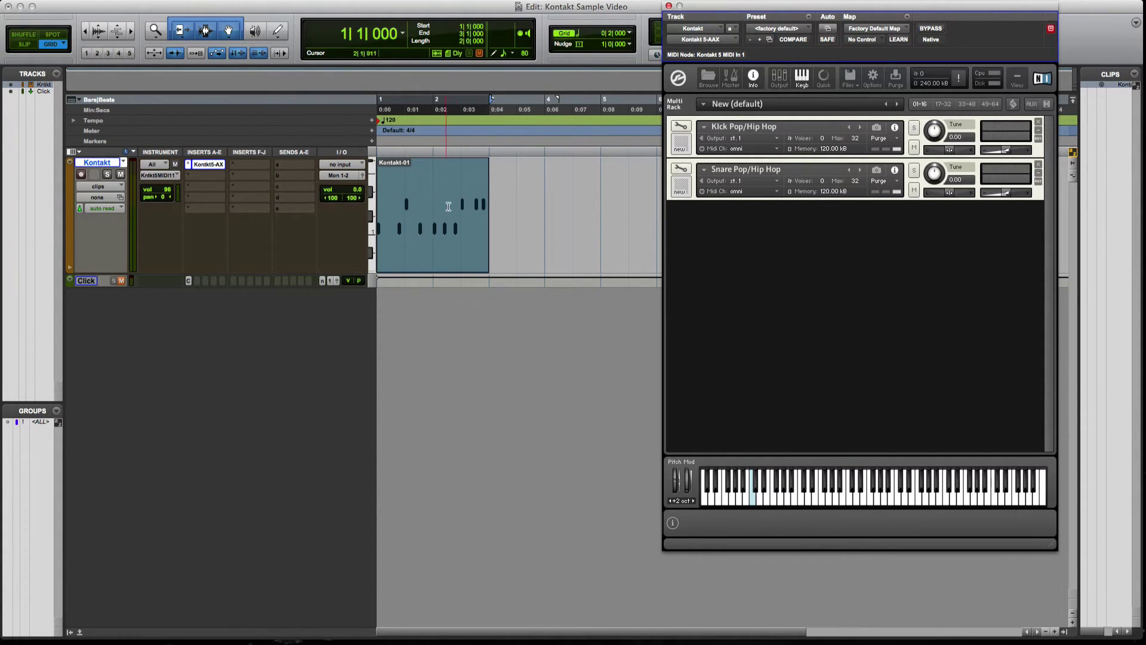
key("space")
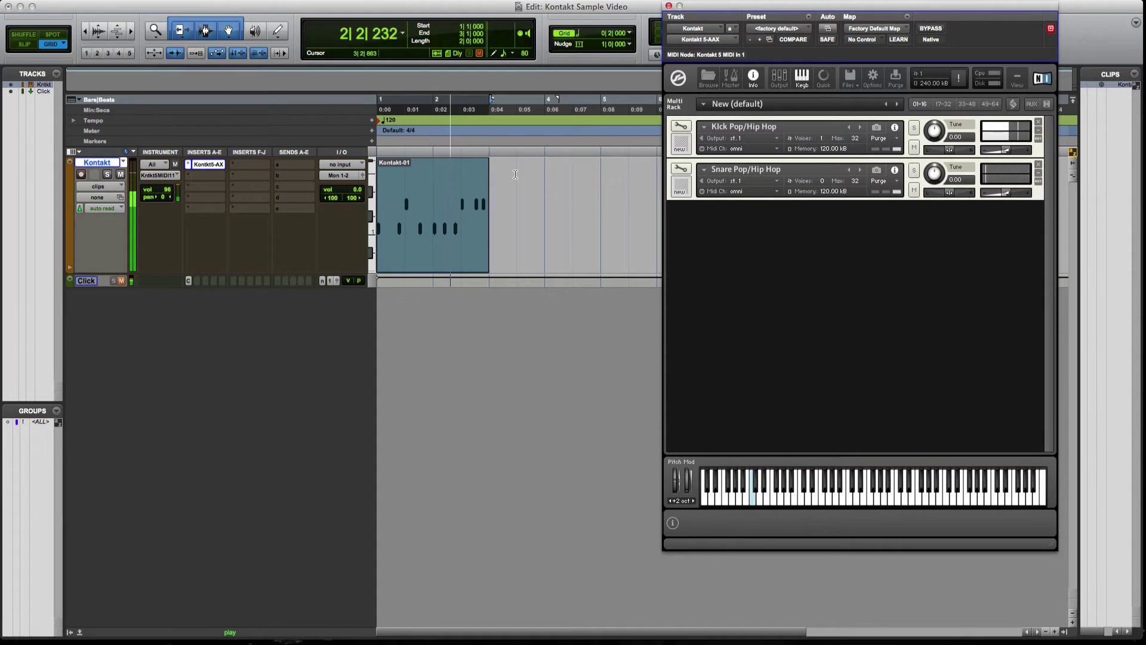
key("space")
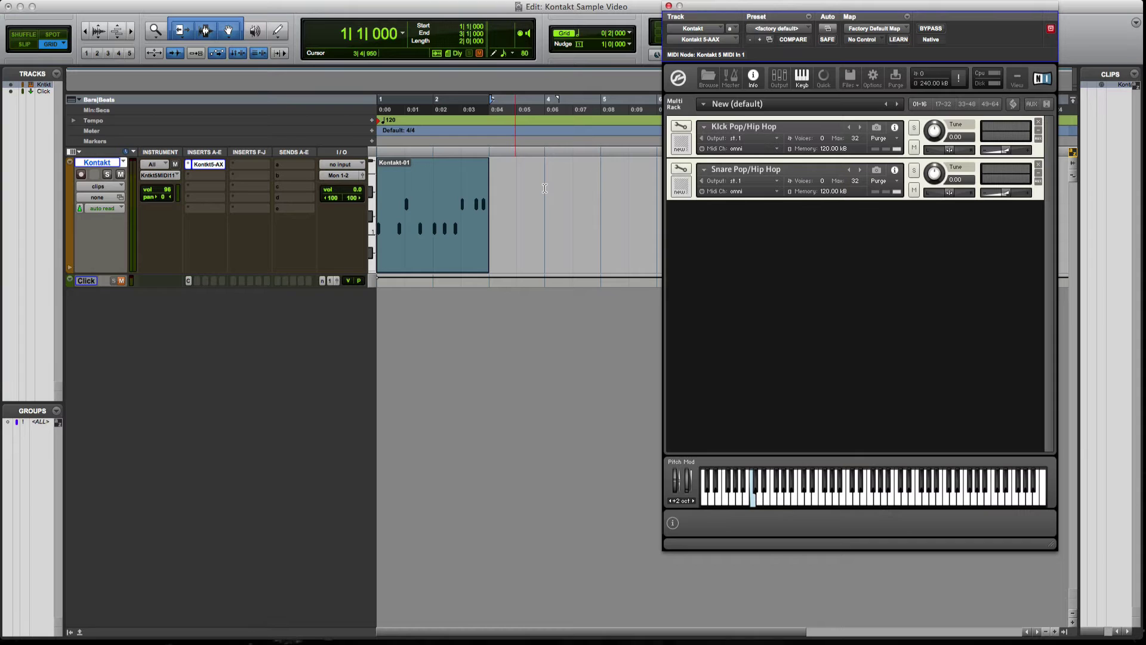
left_click(681, 126)
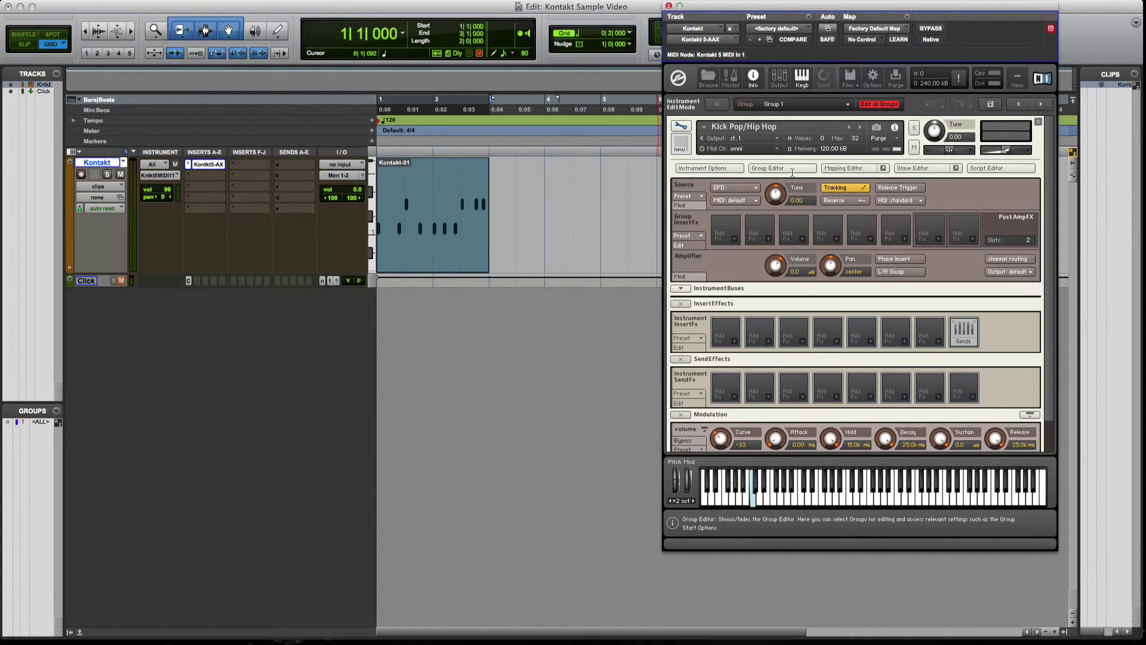
left_click(844, 168)
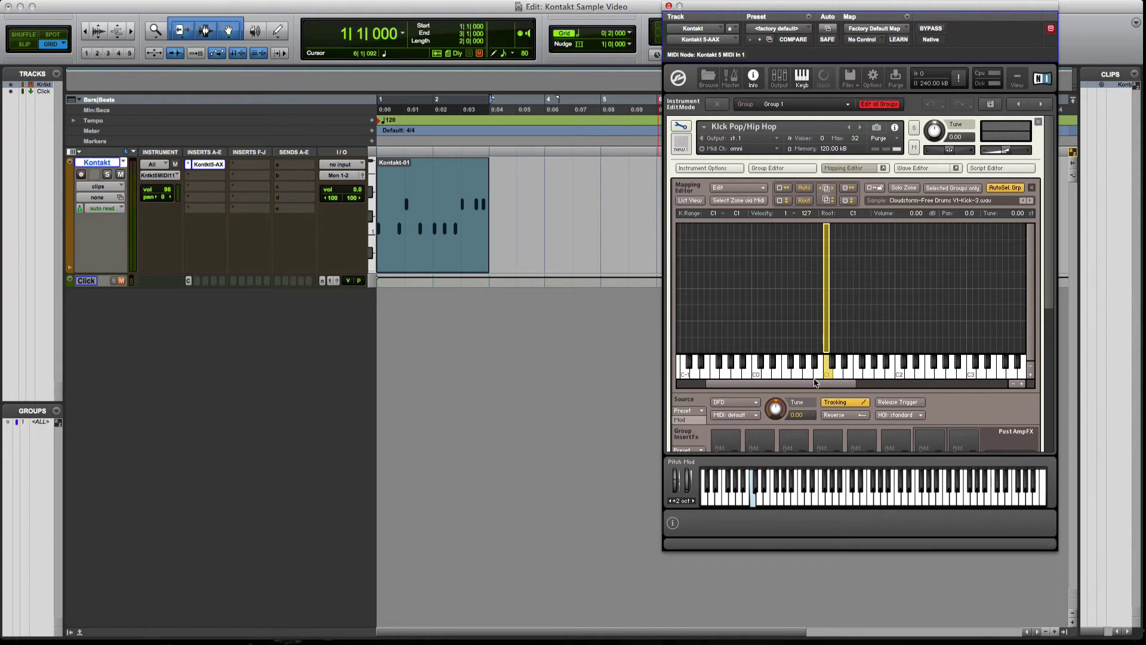
left_click(245, 619)
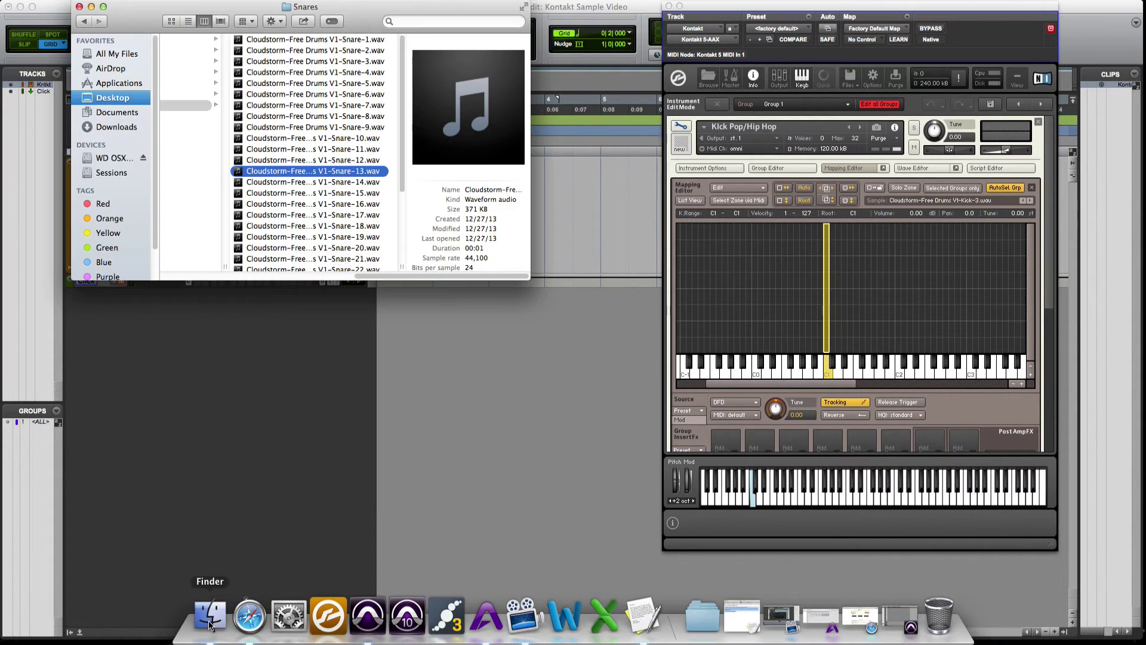
left_click_drag(244, 173, 840, 374)
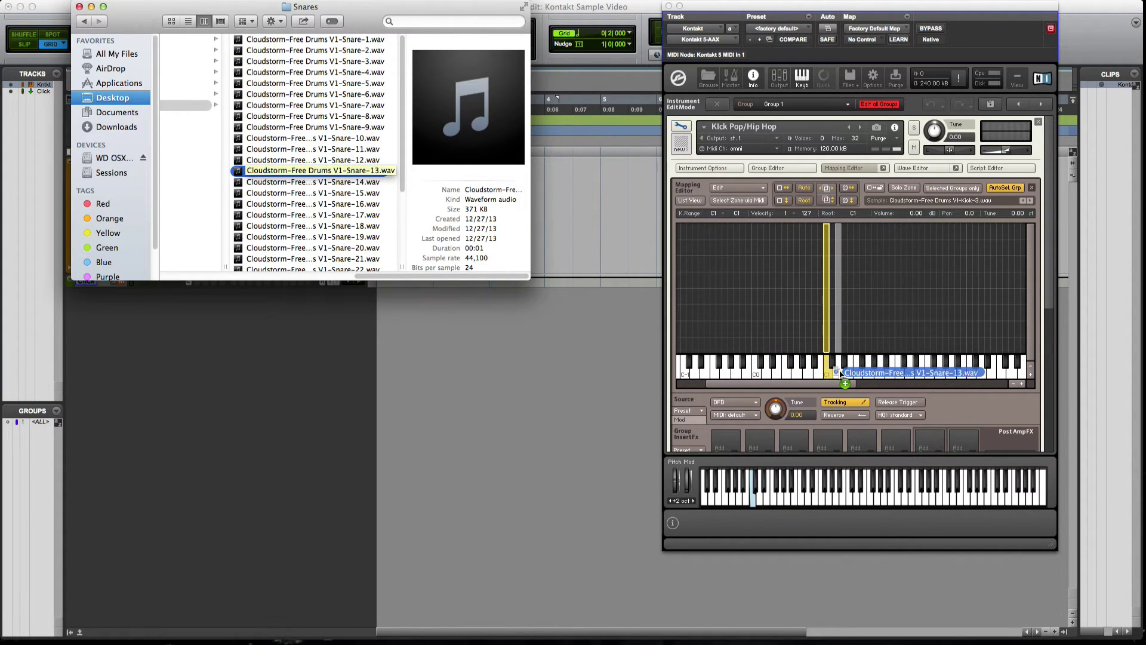
left_click_drag(840, 375, 233, 176)
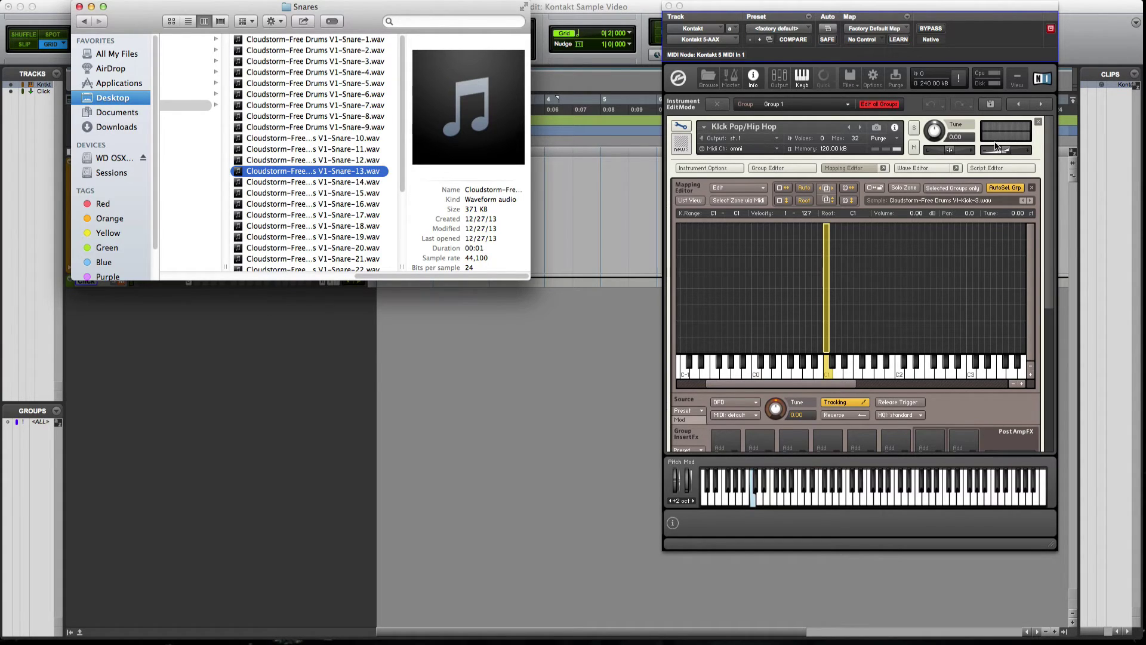
left_click(78, 7)
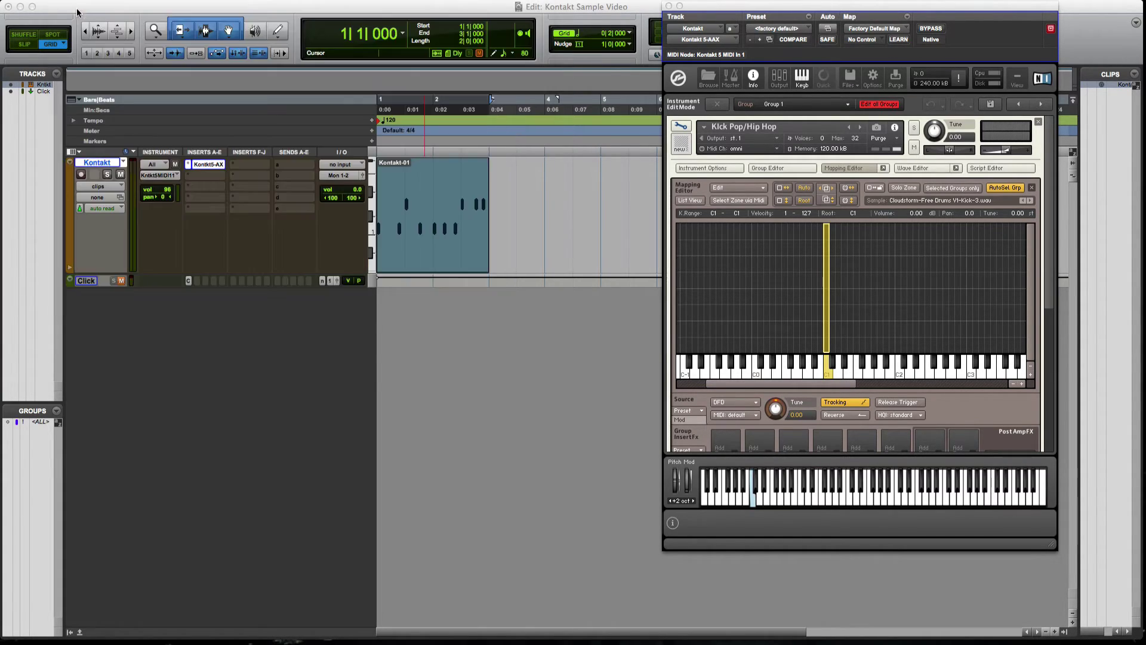
left_click(685, 129)
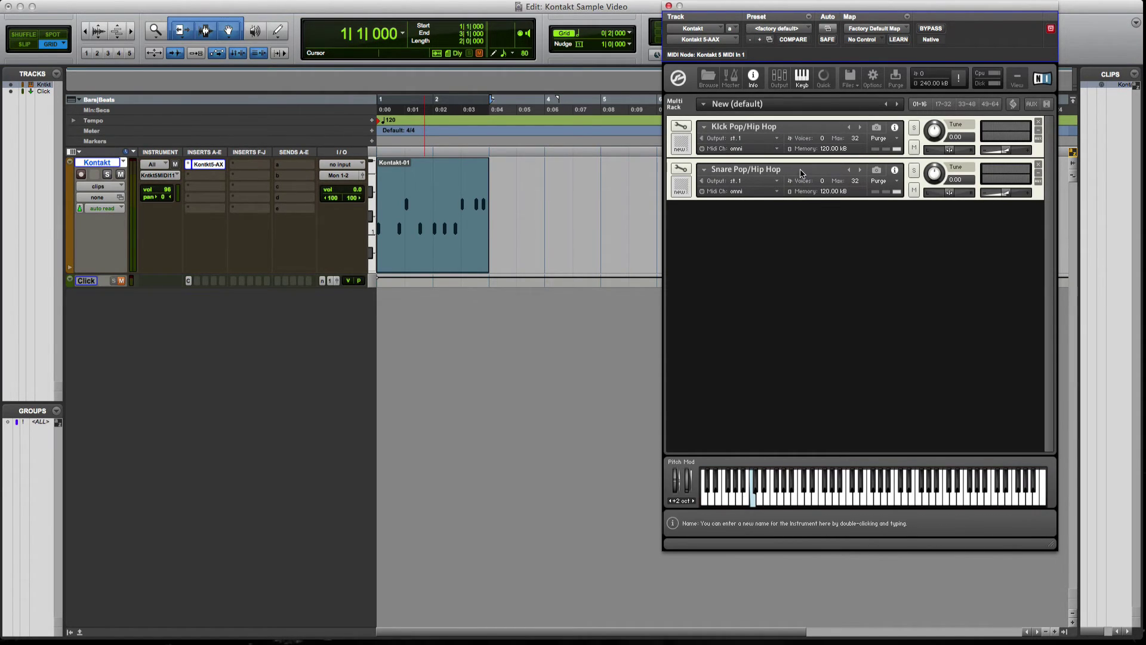
- Save the whole multi into the Desktop folder named 'Pop Hip Hop Kontakt Example'
left_click(848, 87)
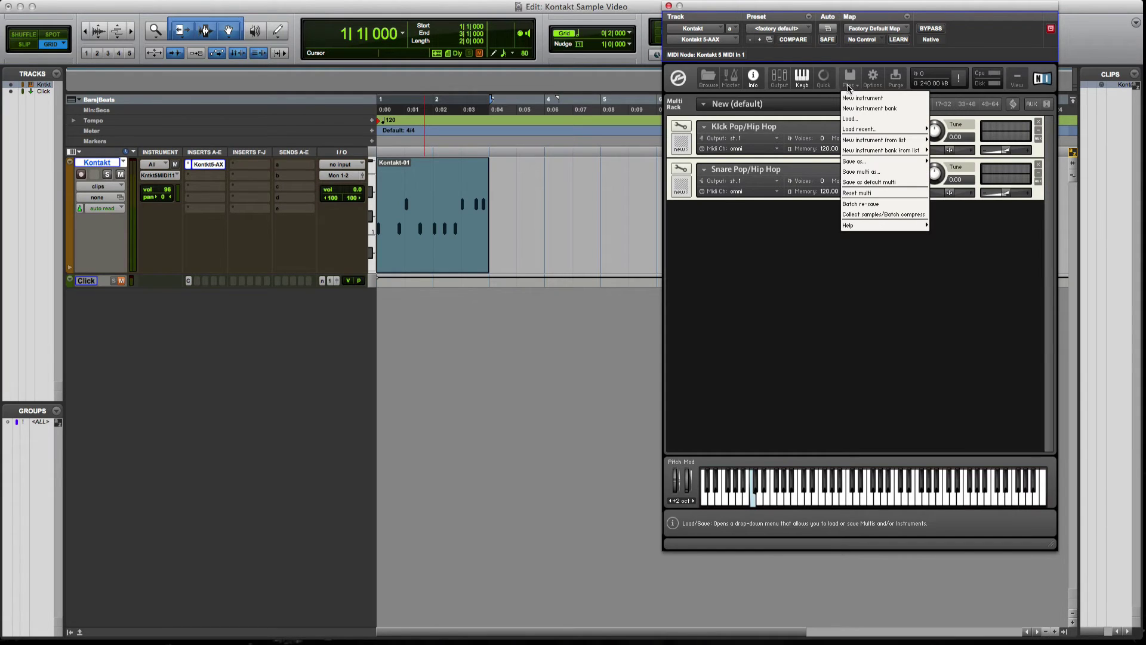
left_click(884, 173)
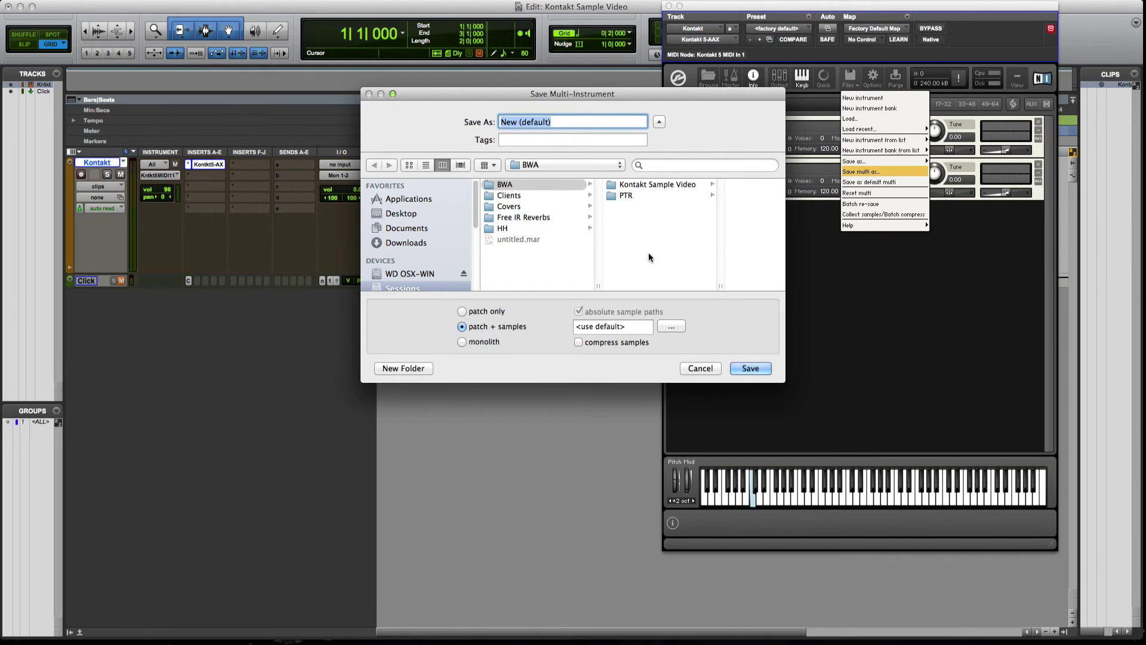
left_click(406, 215)
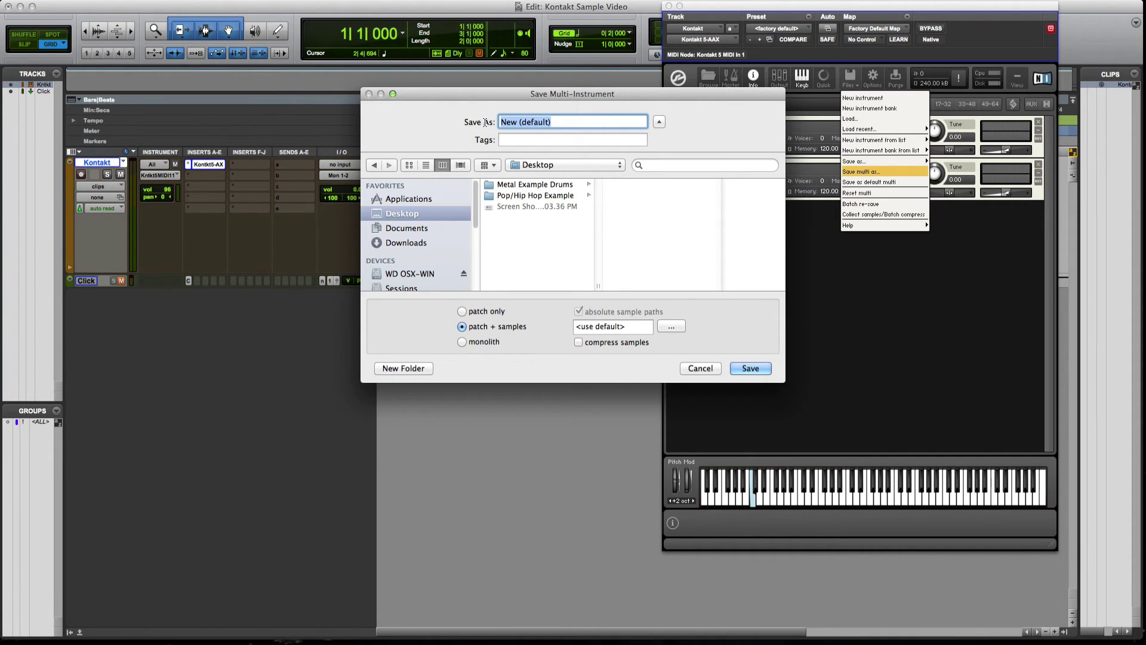
key("BackSpace")
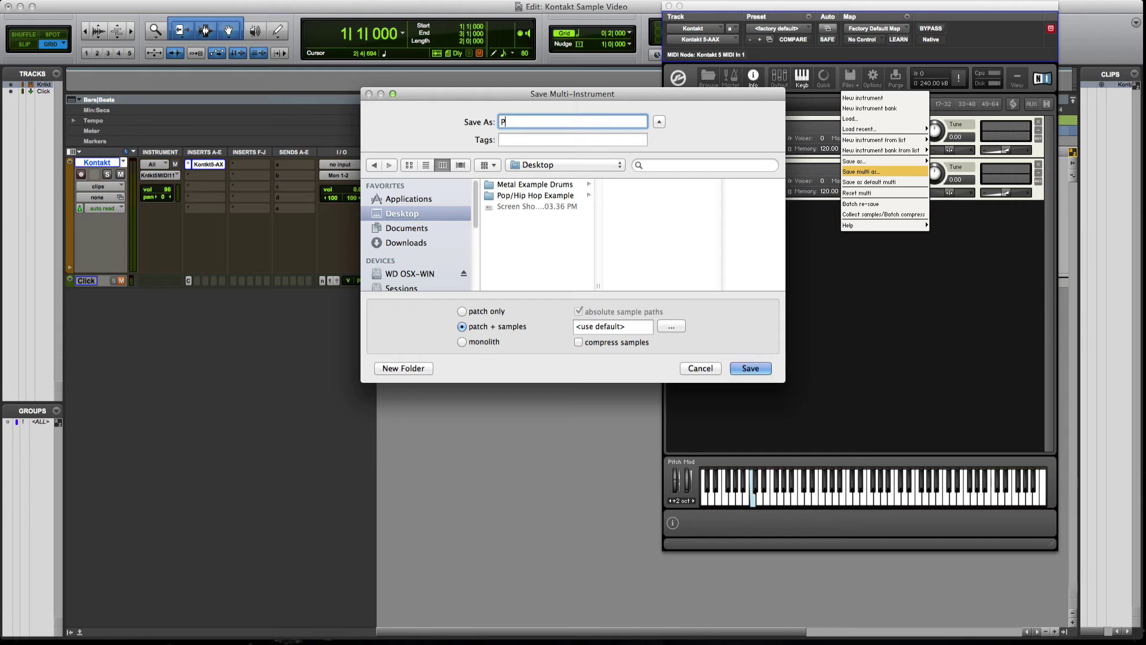
type("Pop Hip Hop Kontakt Example")
left_click(750, 368)
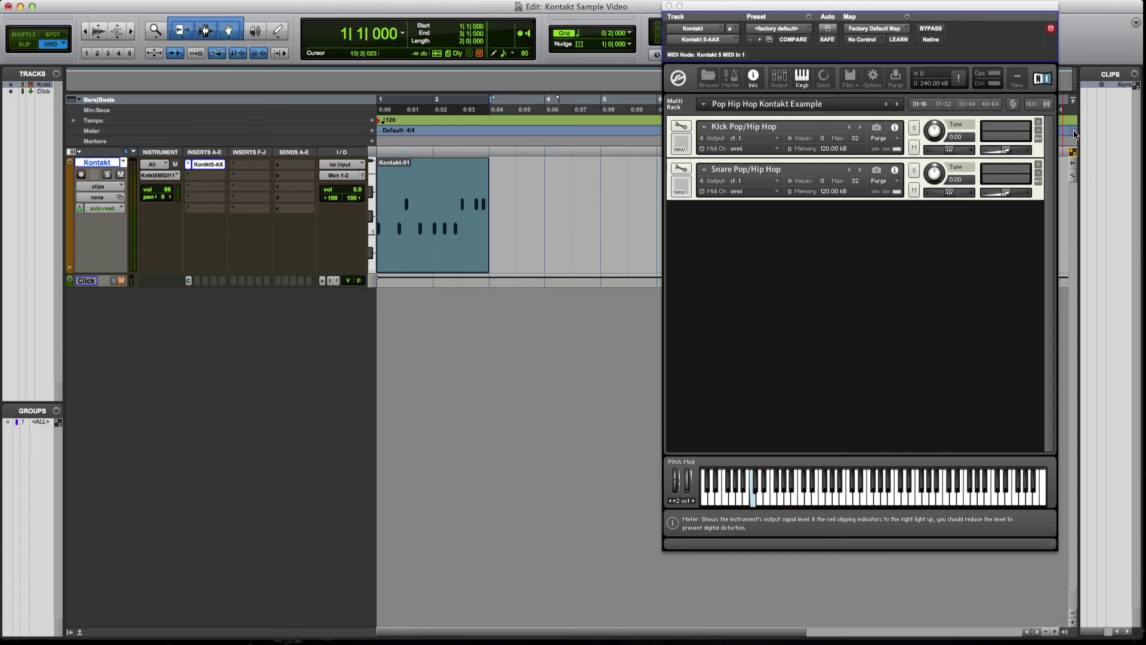
- Remove the Snare and Kick, then load Pop Hip Hop Kontakt Example.nkm from the Desktop, replacing the multi
left_click(1038, 165)
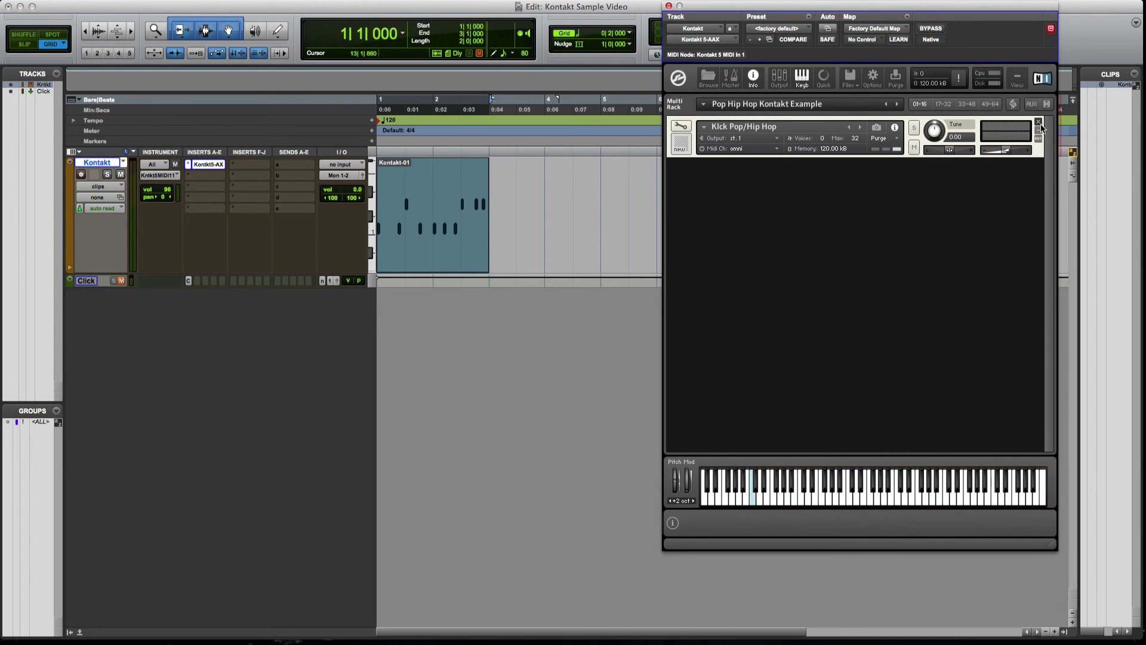
left_click(1038, 122)
left_click(845, 81)
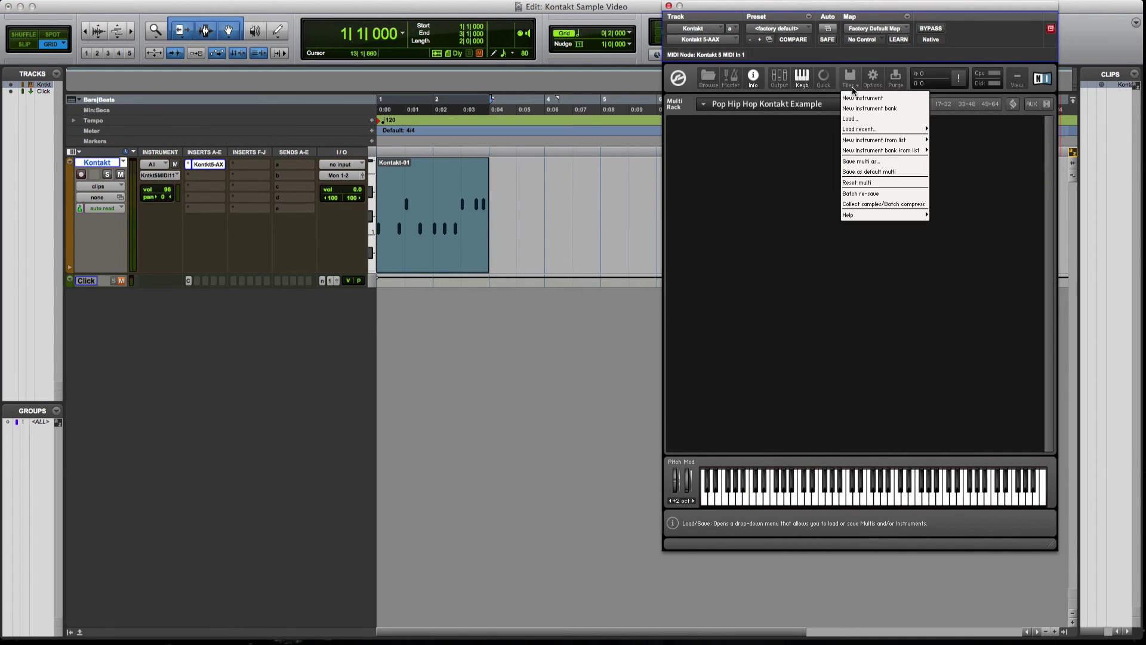
left_click(858, 114)
left_click(167, 166)
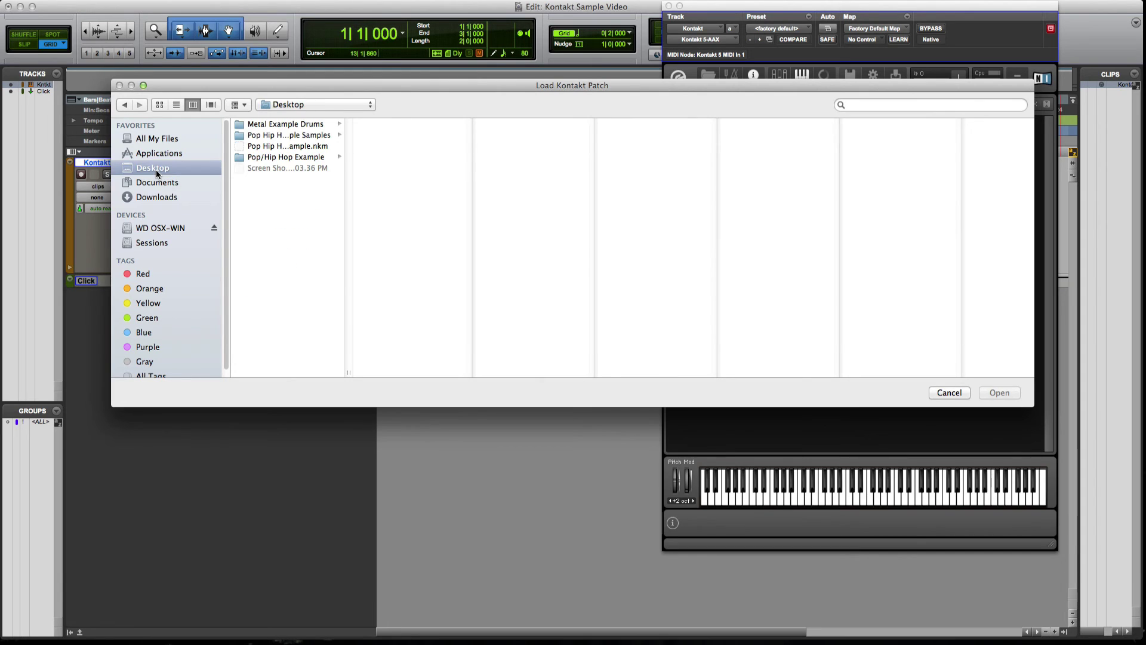
left_click(287, 147)
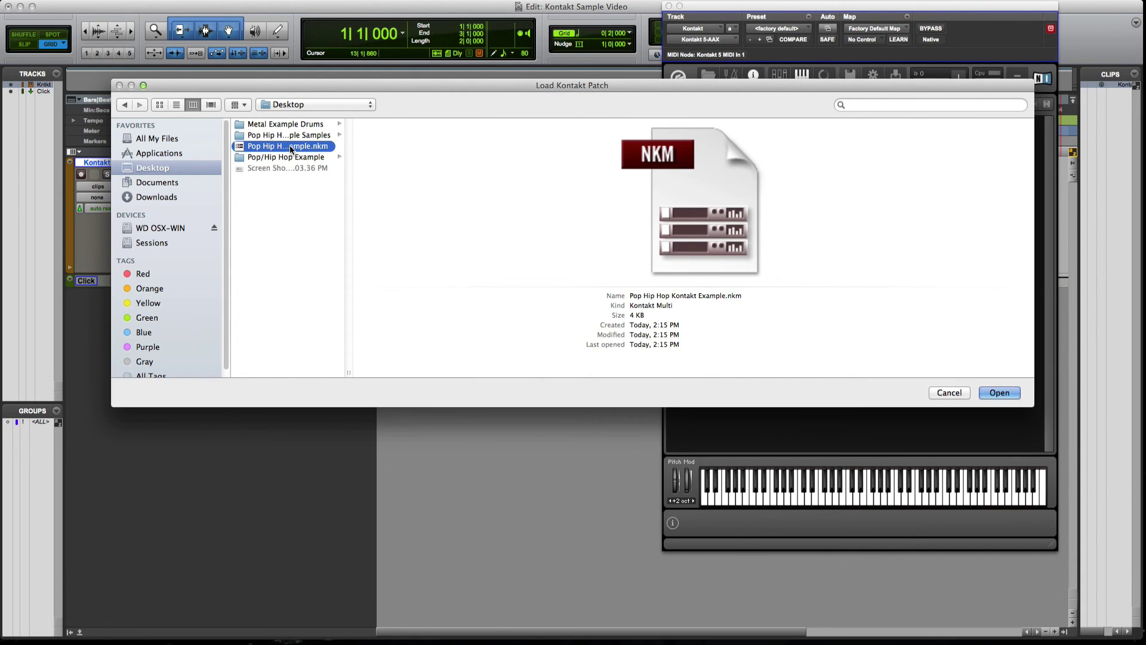
left_click(997, 393)
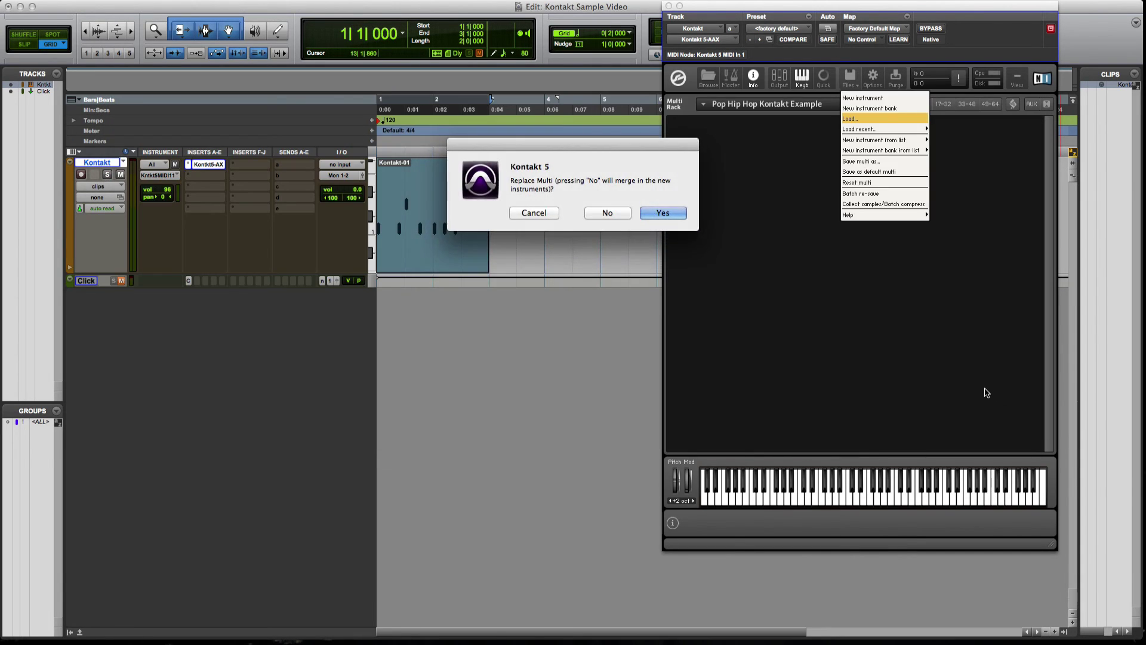
left_click(617, 212)
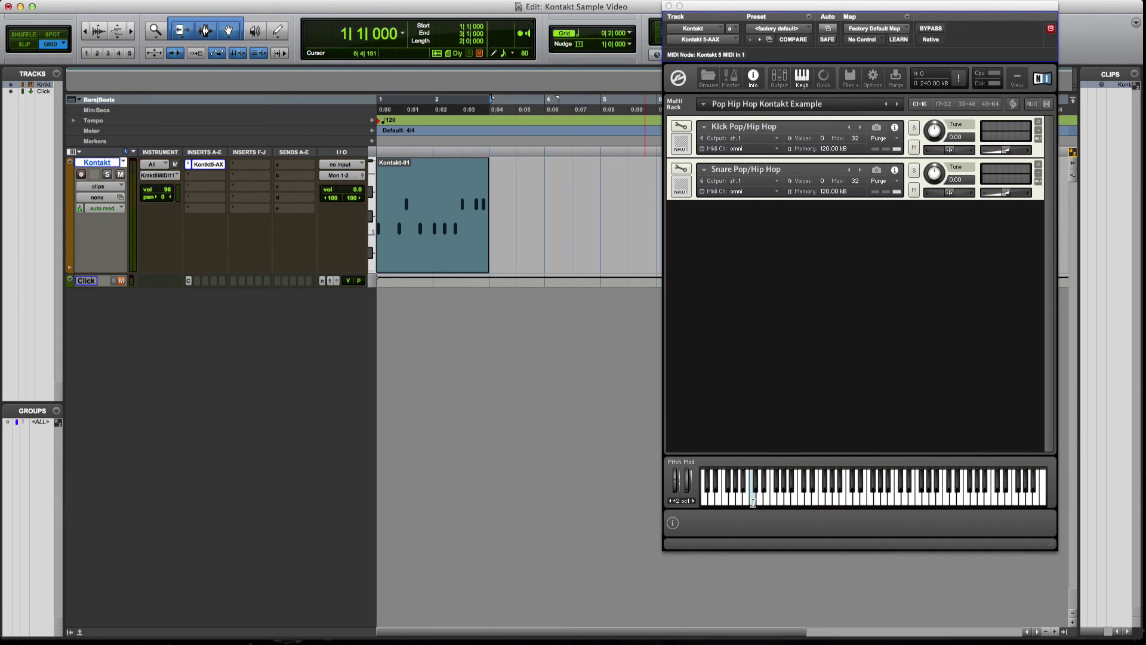
- Audition the reloaded Kick and Snare on the keyboard, then play the session
left_click(752, 502)
left_click(755, 502)
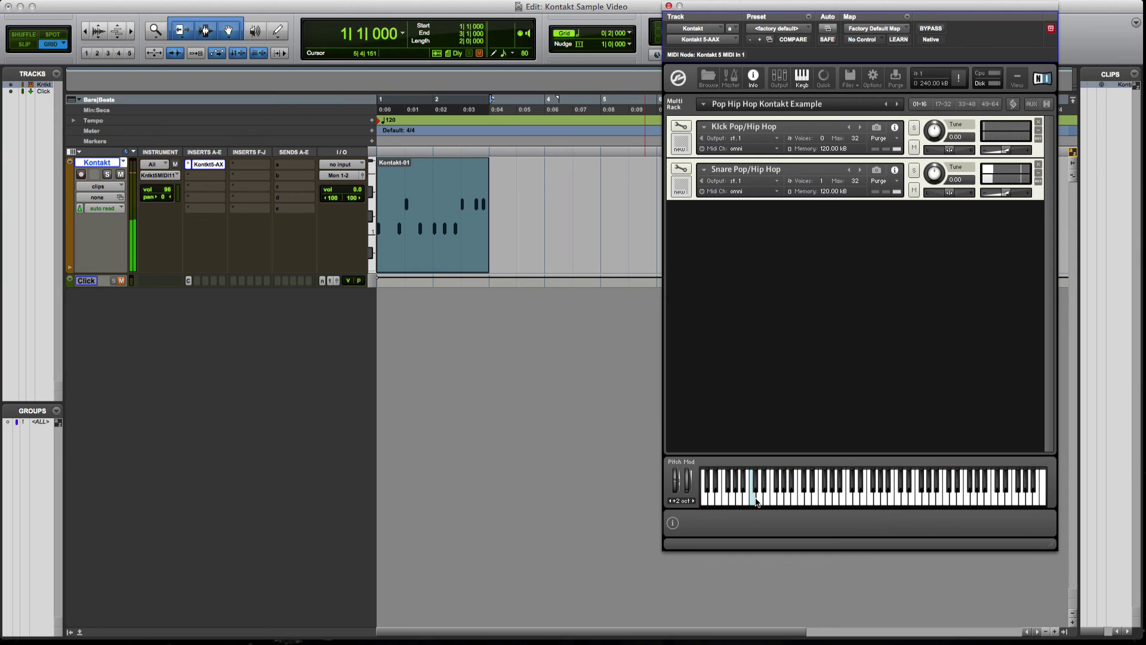
left_click(756, 502)
key("space")
key("space")
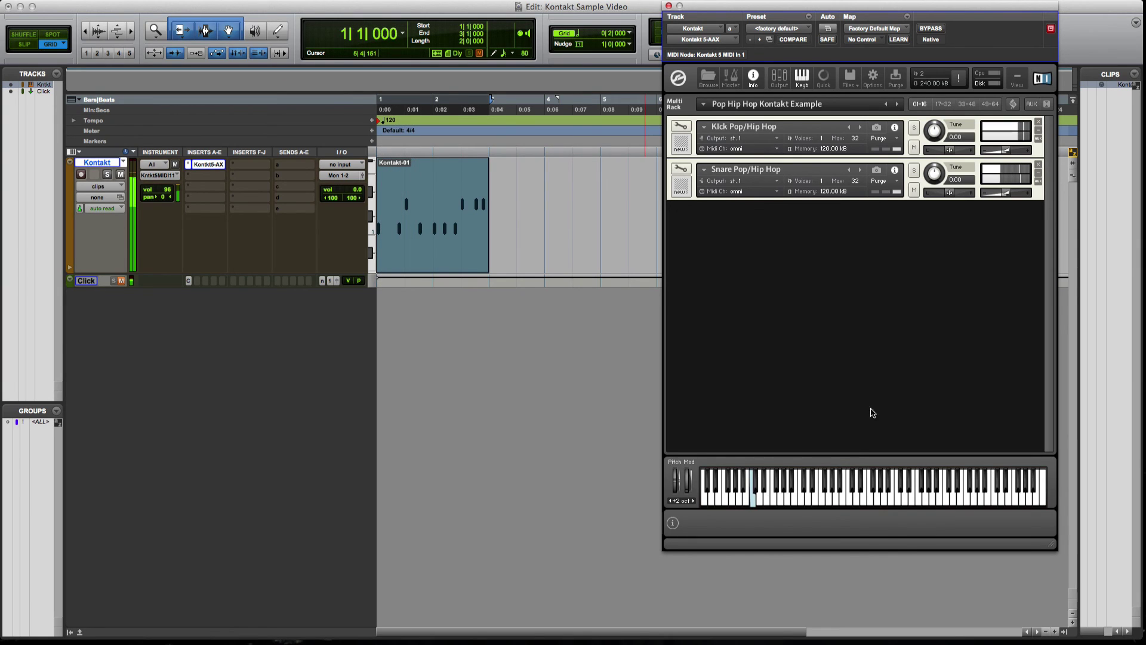